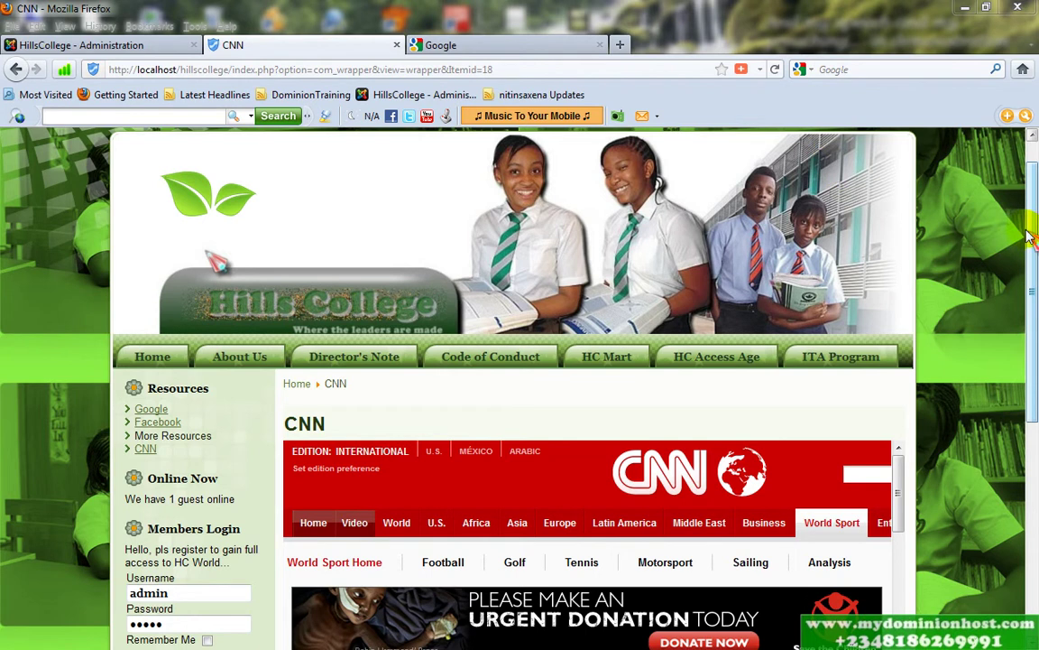
- Open the Media Manager in the HillsCollege Joomla administration site
left_click(1031, 236)
scroll(1036, 212, "up", 1)
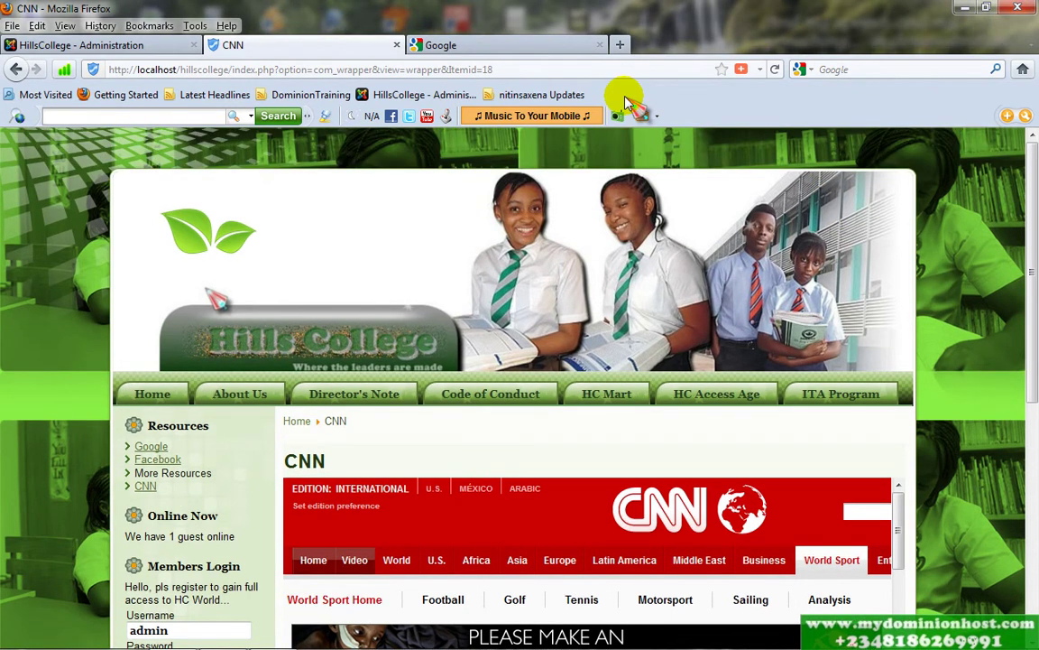
left_click(65, 50)
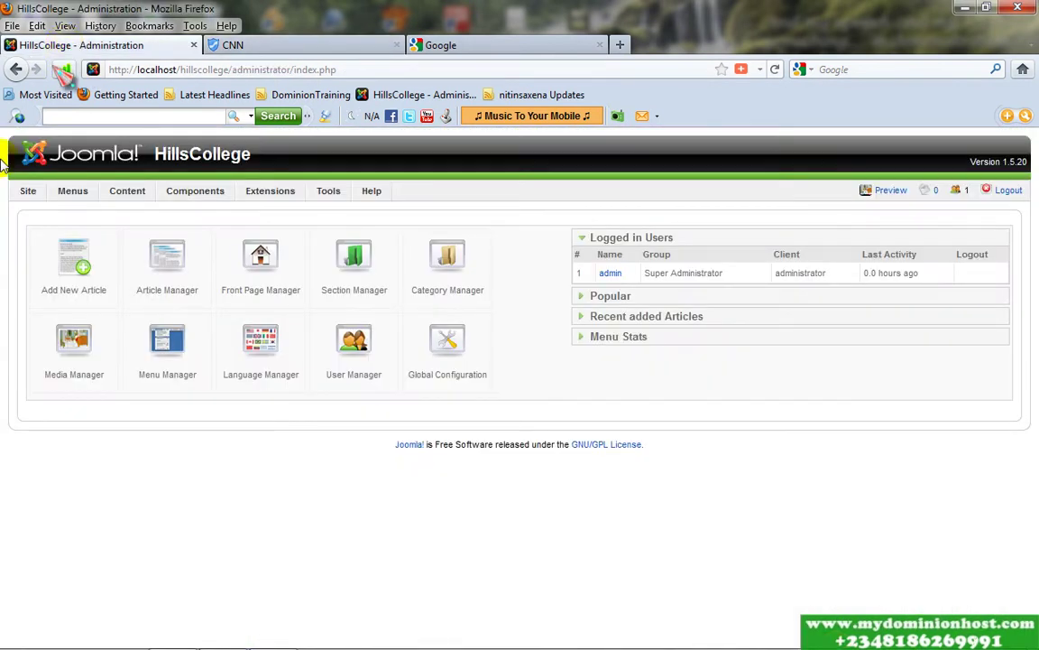
mouse_move(18, 190)
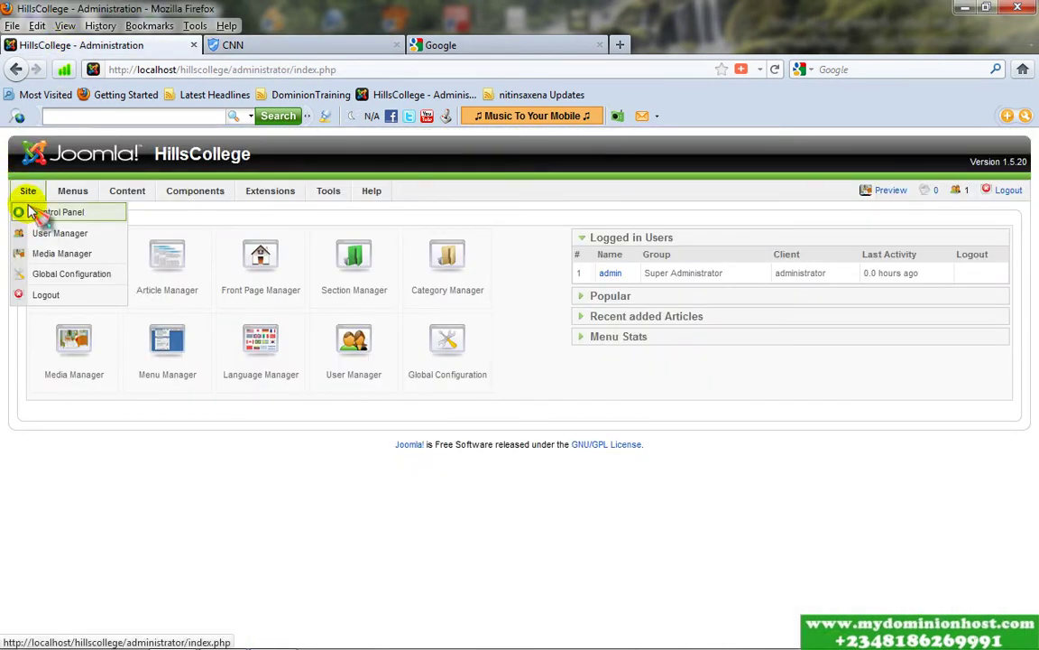
left_click(41, 258)
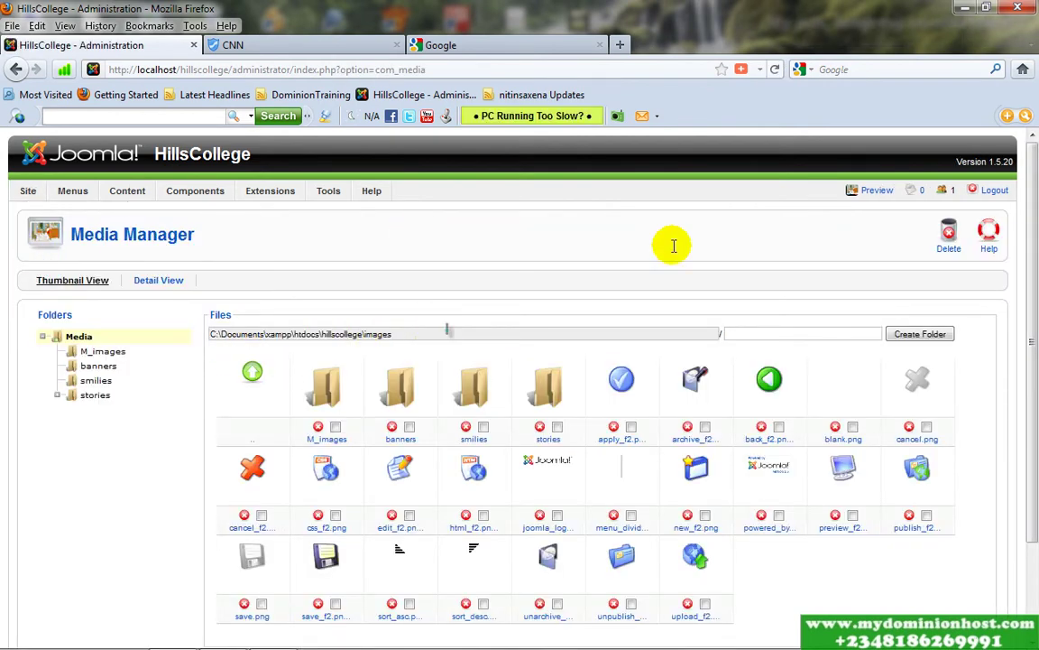
- Look through the images stored in the stories media folder
mouse_move(1034, 287)
left_mouse_down()
mouse_move(1034, 346)
mouse_move(1034, 278)
left_mouse_up()
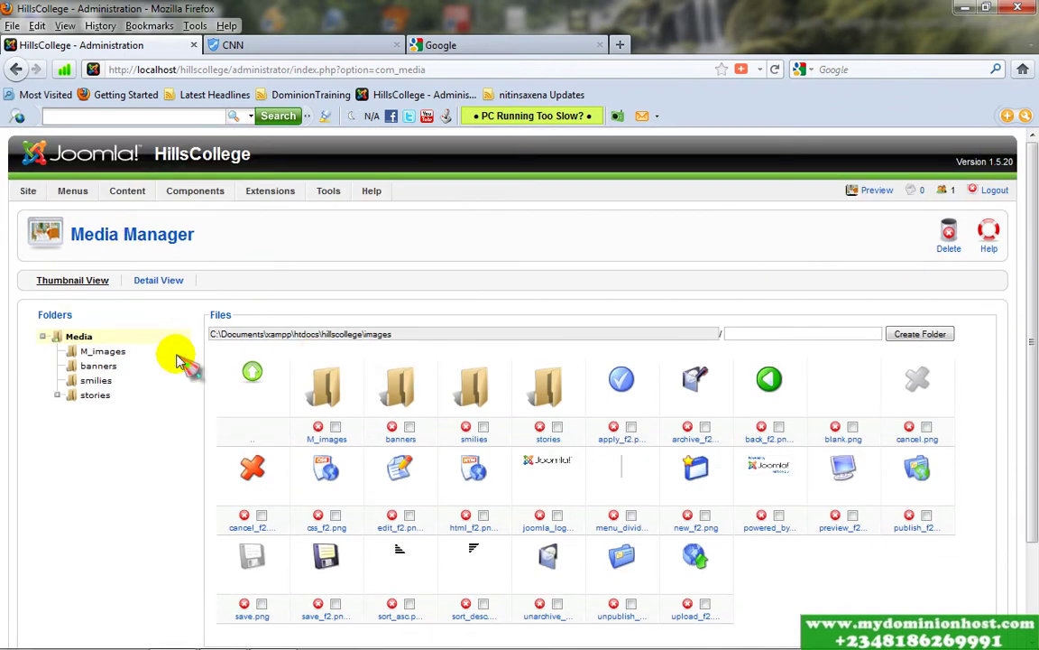
left_click(94, 396)
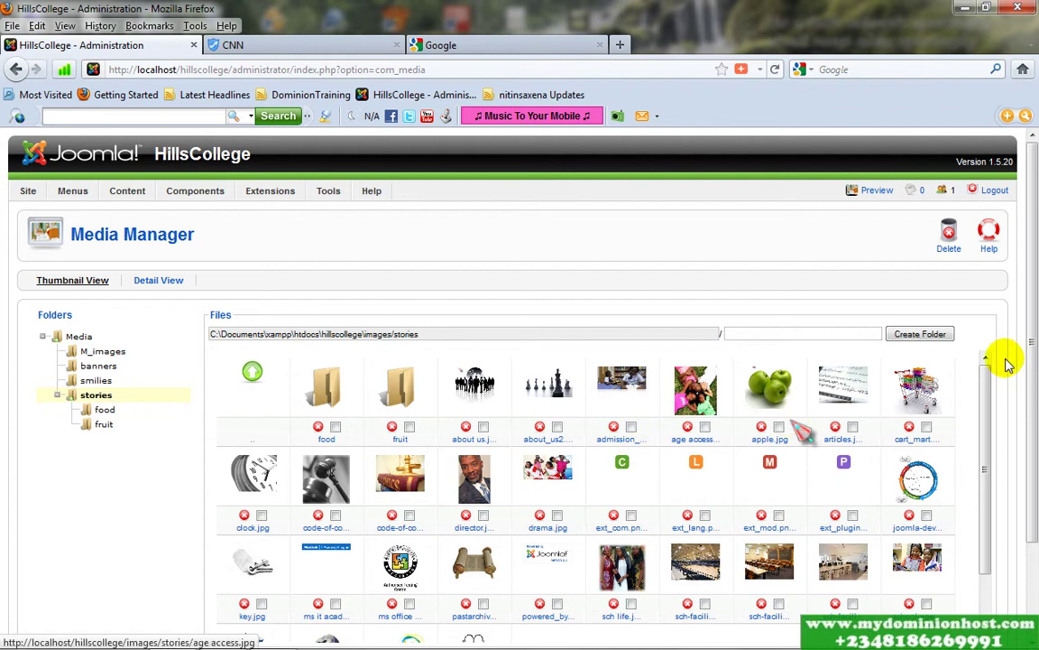
scroll(993, 410, "down", 1)
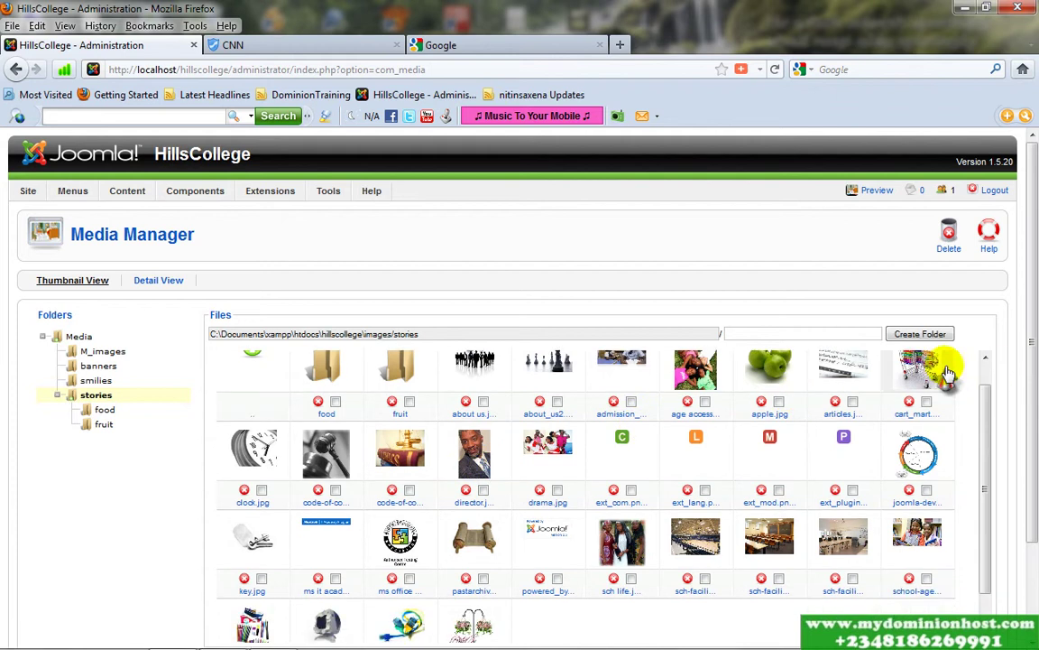
scroll(997, 406, "up", 1)
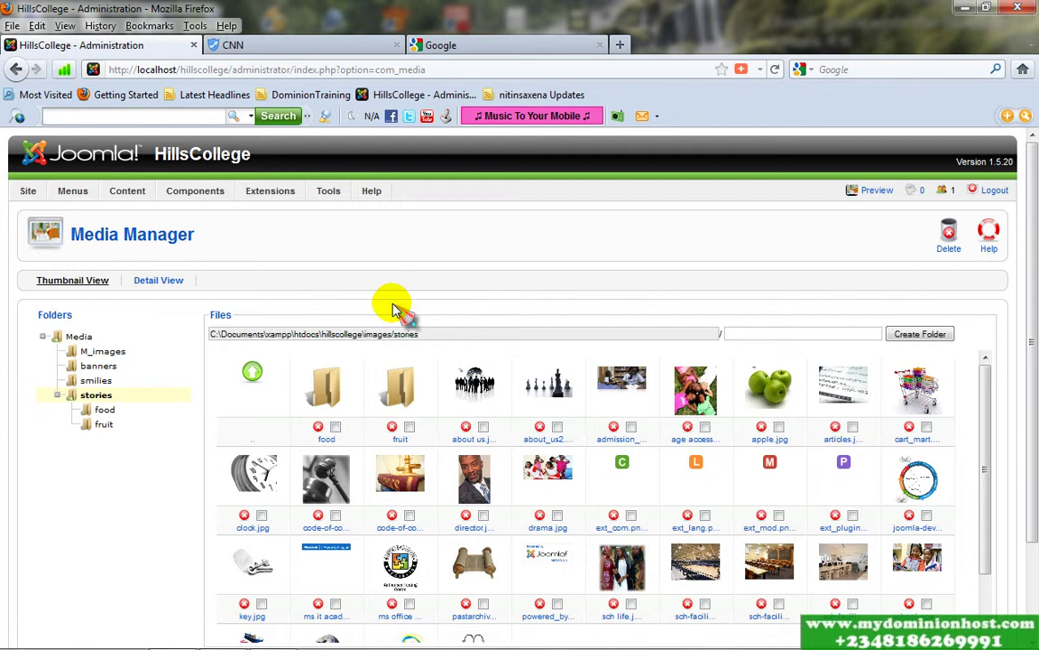
- Switch to the Windows desktop and open the inner Slide folder within Joomla Project's Slide folder
left_click(965, 8)
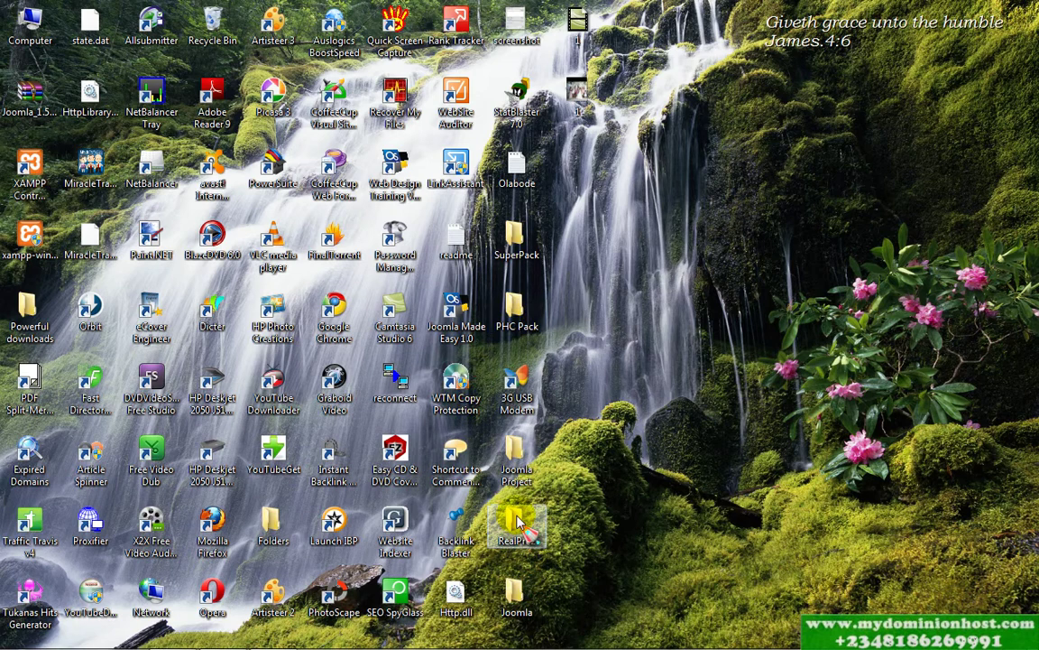
left_click(520, 483)
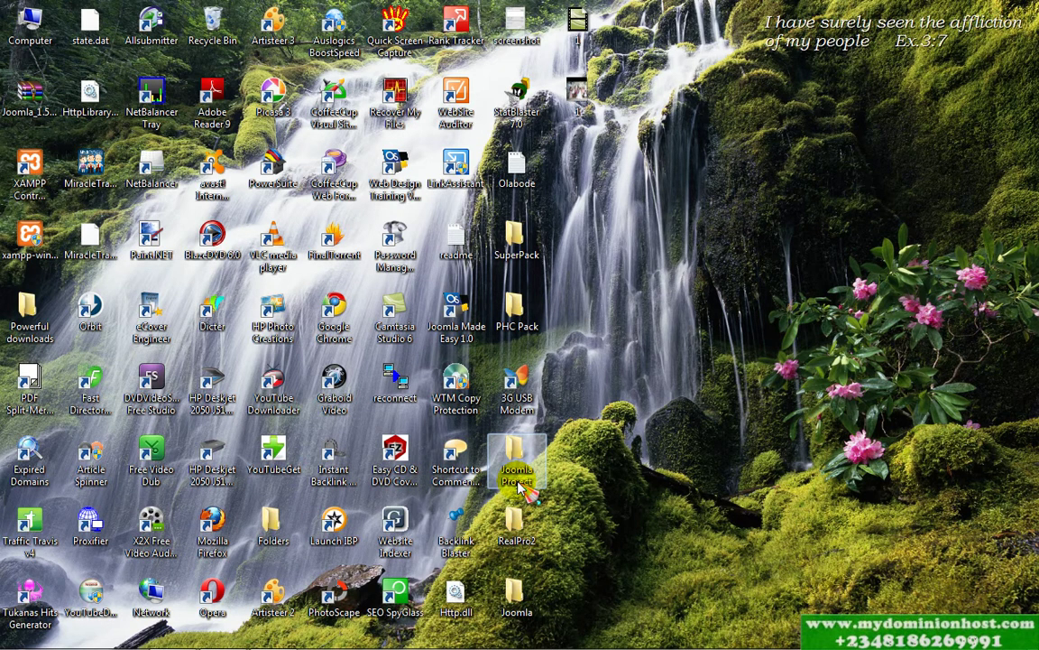
double_click(520, 483)
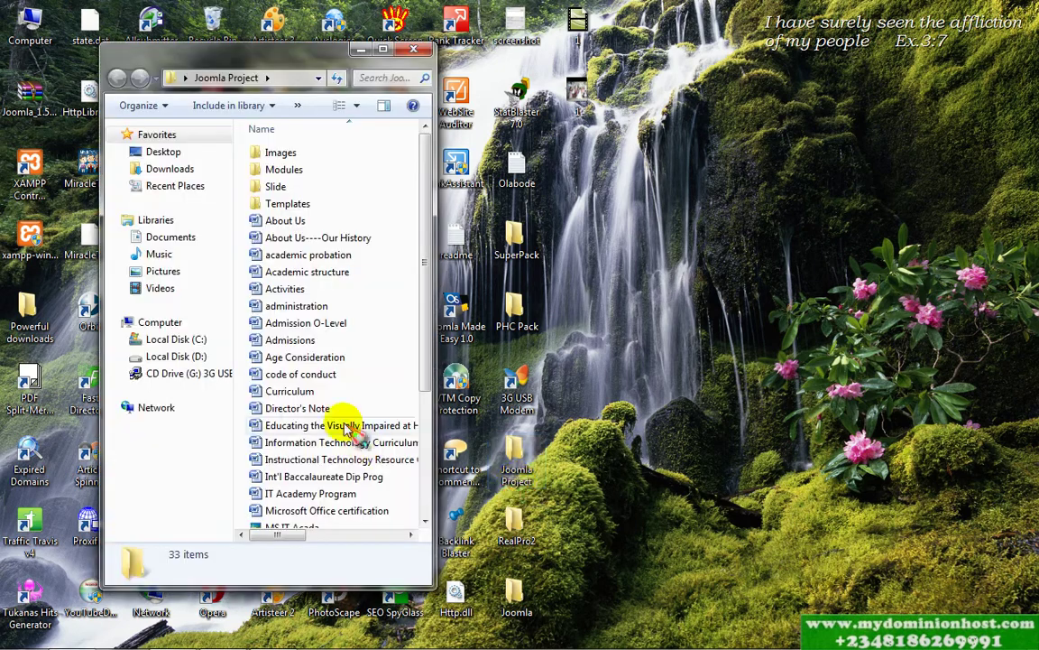
left_click(301, 190)
double_click(303, 192)
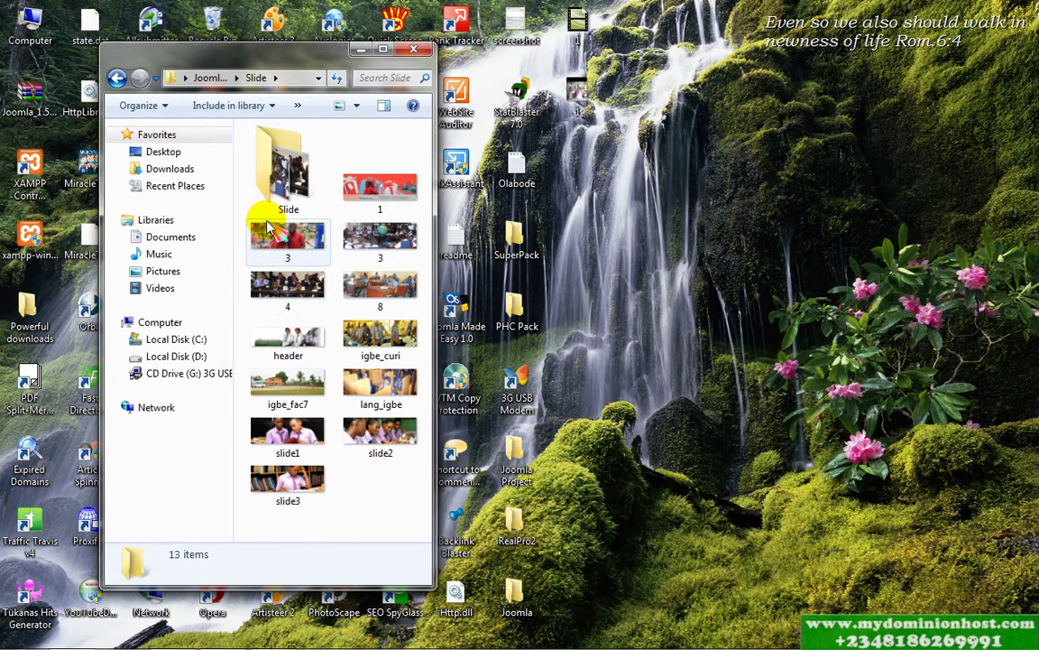
left_click(286, 185)
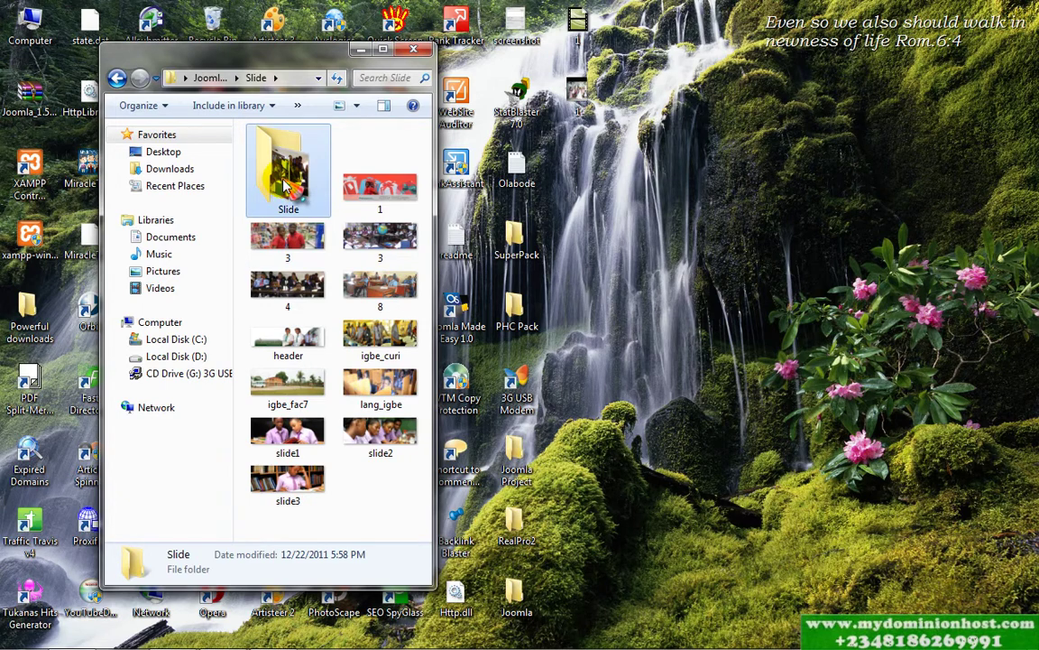
double_click(287, 185)
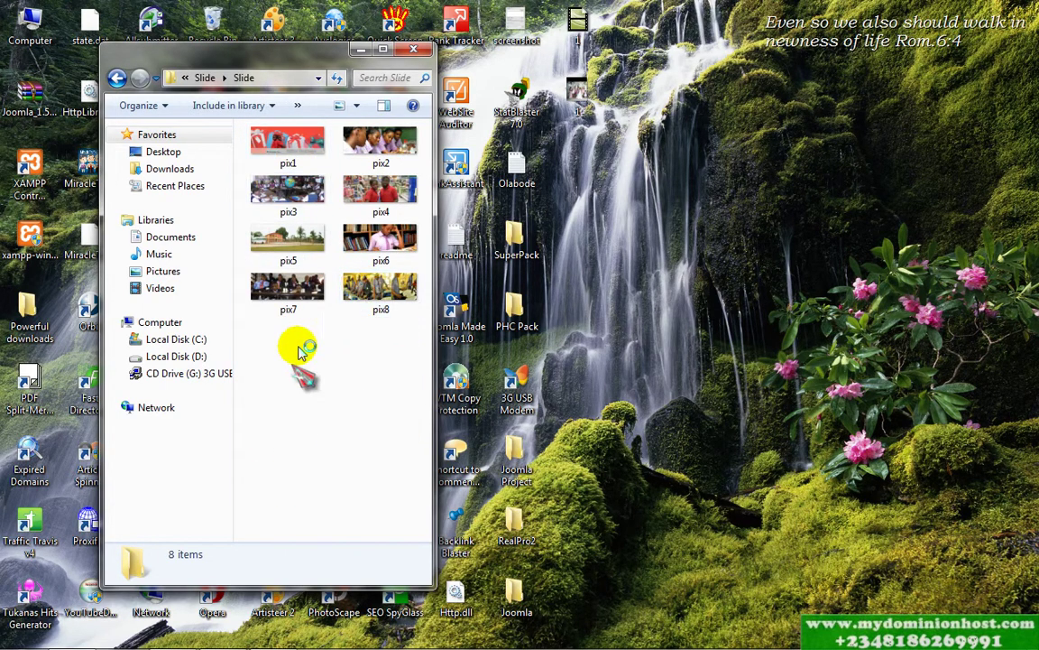
- Preview the slide pictures from pix1 through pix7, then close the preview
left_click(292, 149)
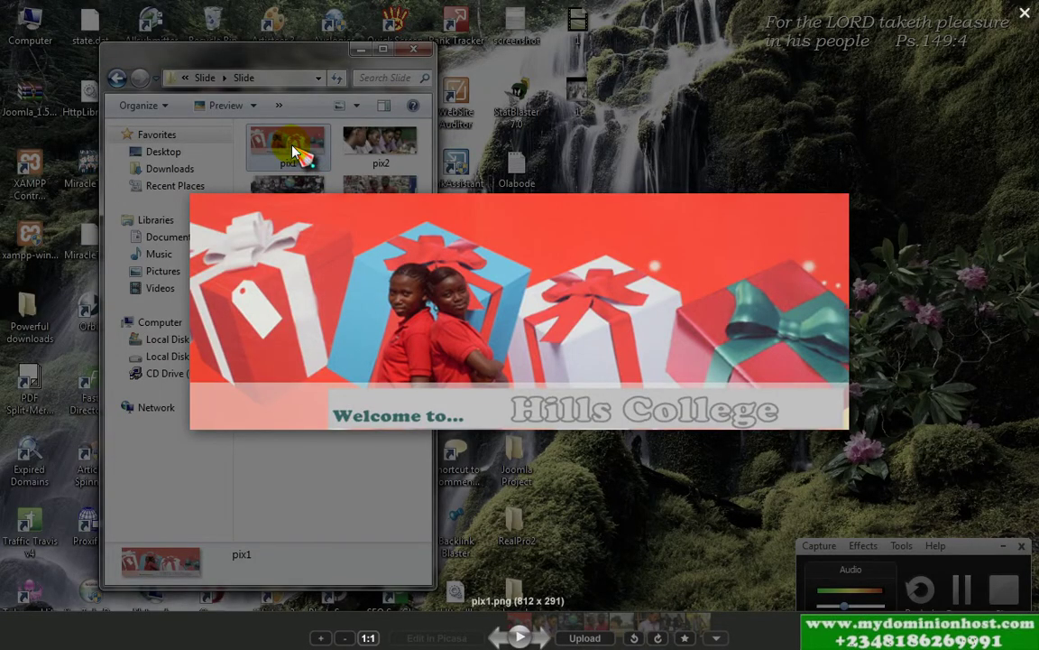
key("Right")
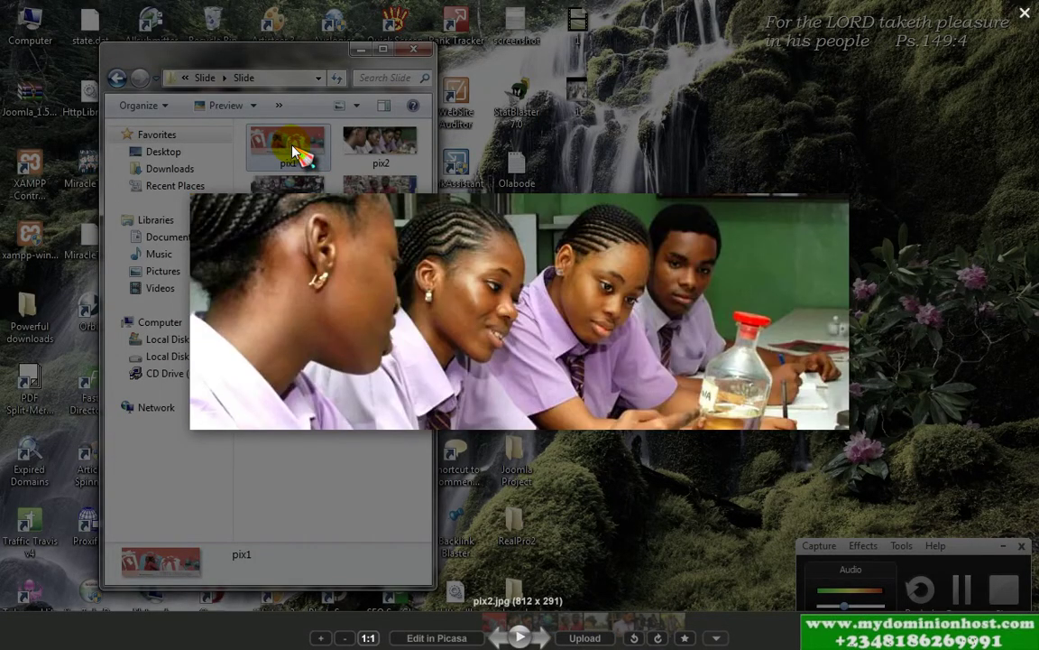
key("Right")
key("Right")
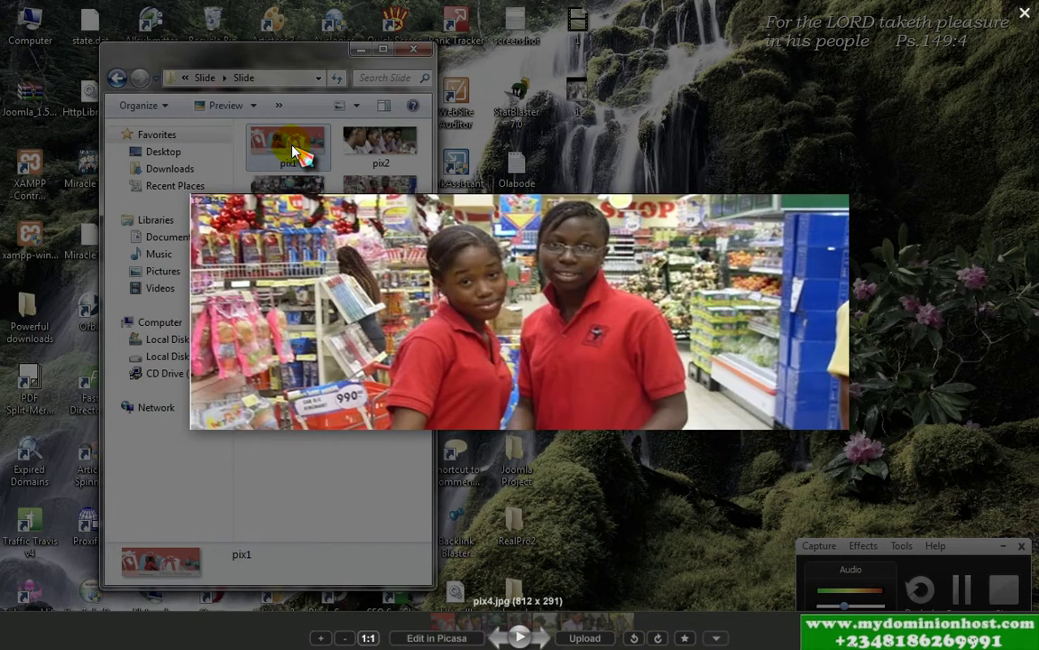
key("Right")
key("Right")
key("Right")
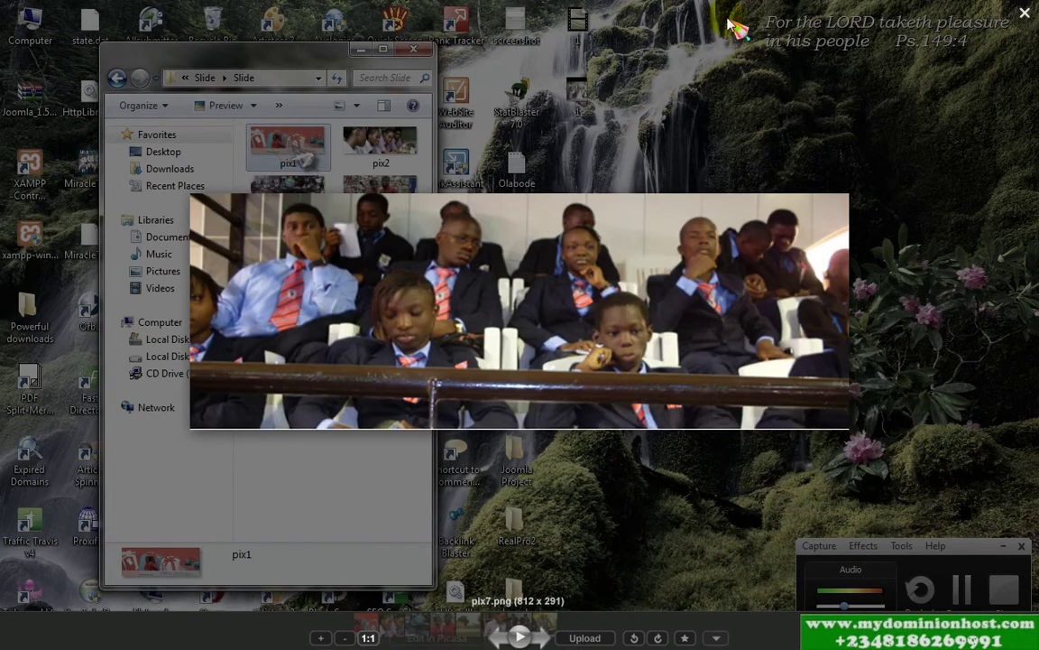
left_click(1029, 17)
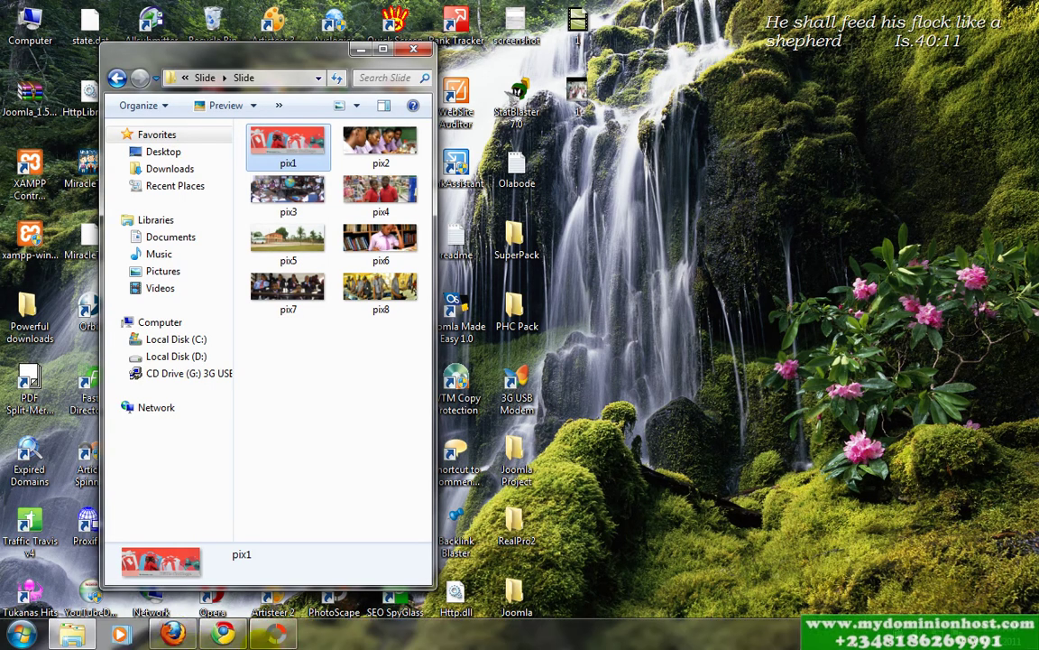
- Switch back to Firefox and create a folder named slides directly under the root Media folder
left_click(173, 631)
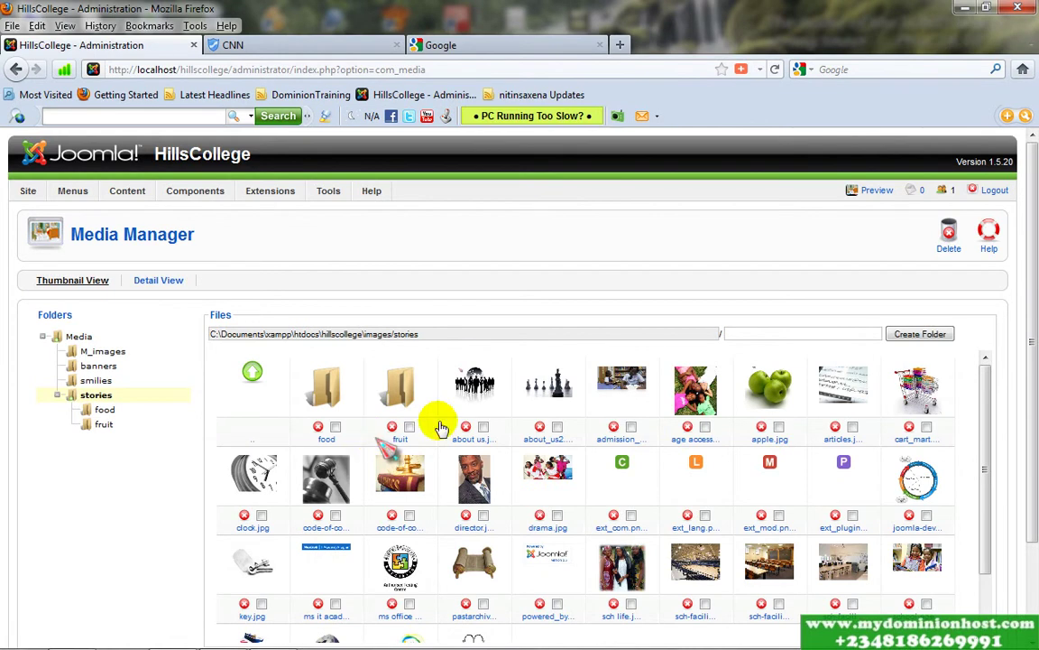
left_click(79, 336)
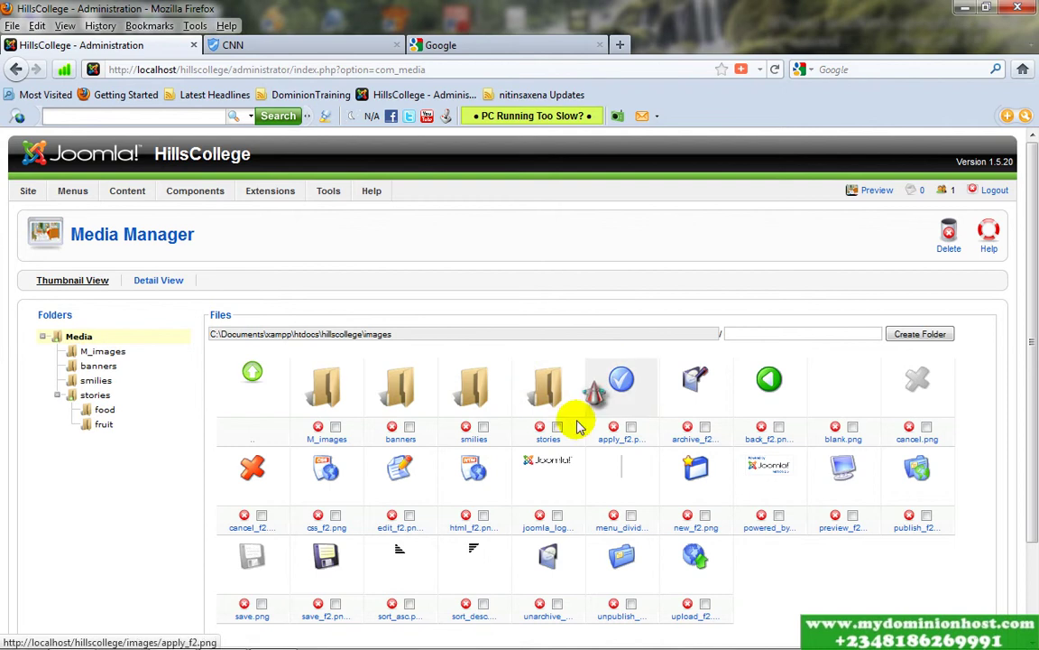
left_click(740, 333)
type("slides")
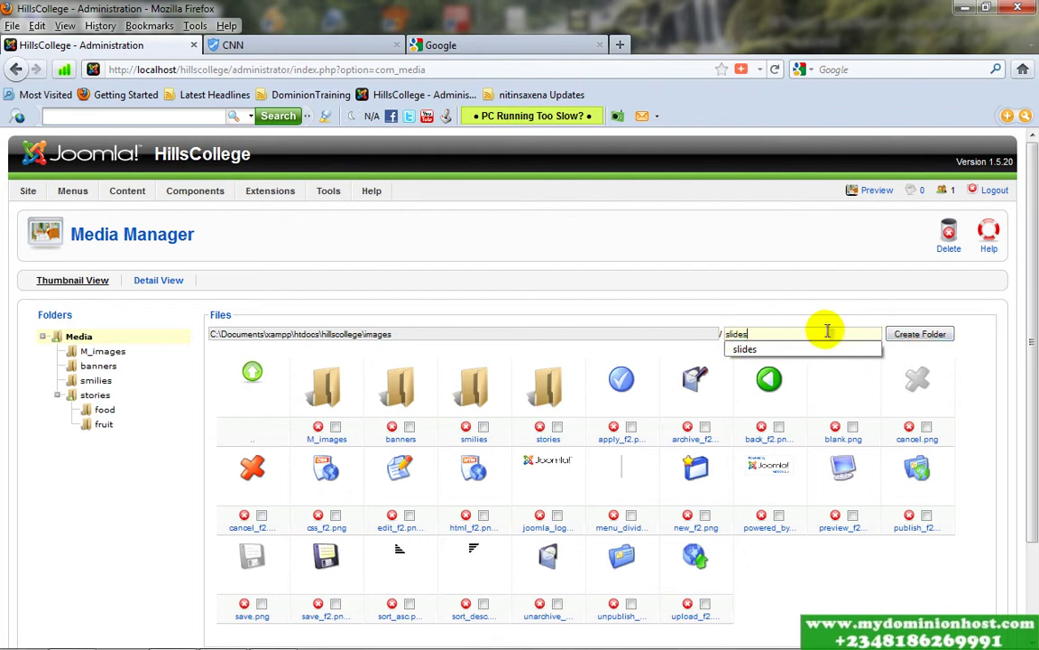
left_click(911, 337)
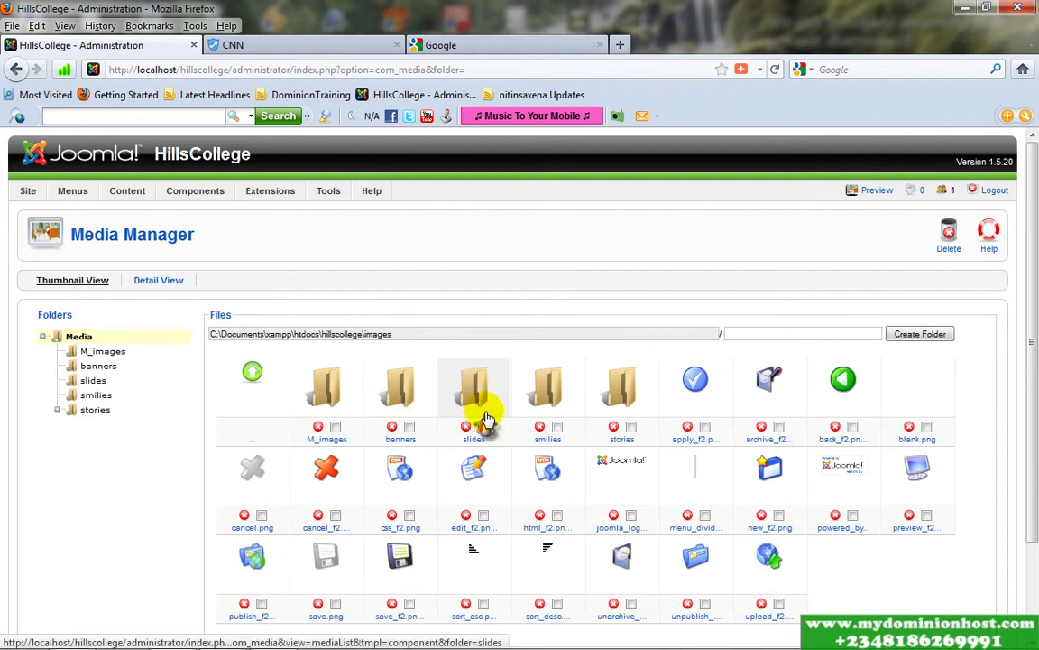
- Upload pix1 from Joomla Project's inner Slide folder into the slides media folder
left_click(92, 383)
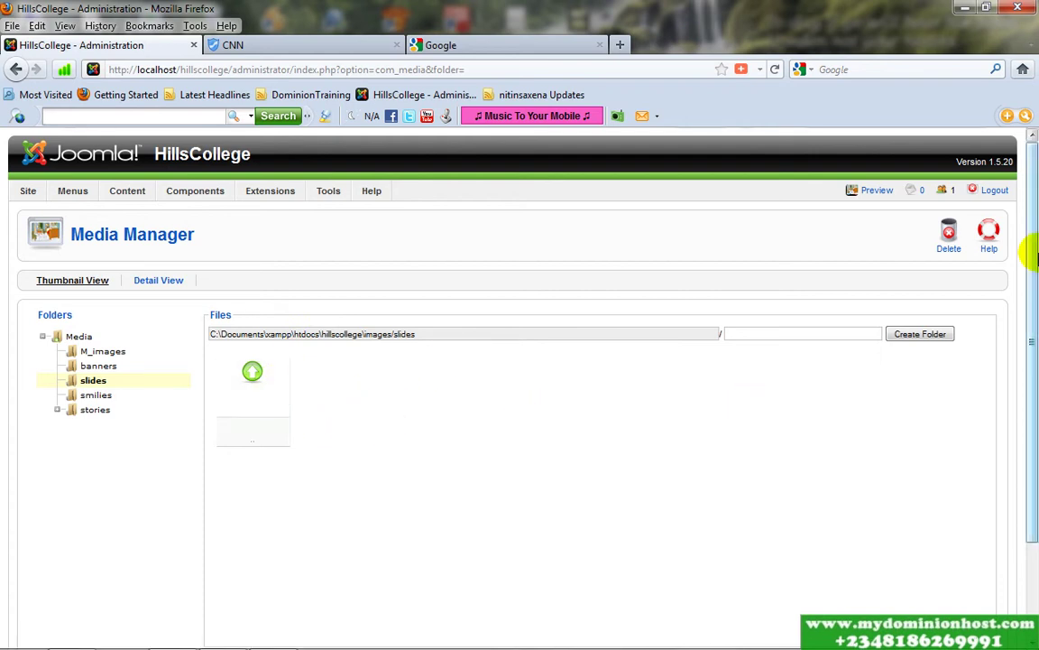
left_click_drag(1034, 244, 1034, 353)
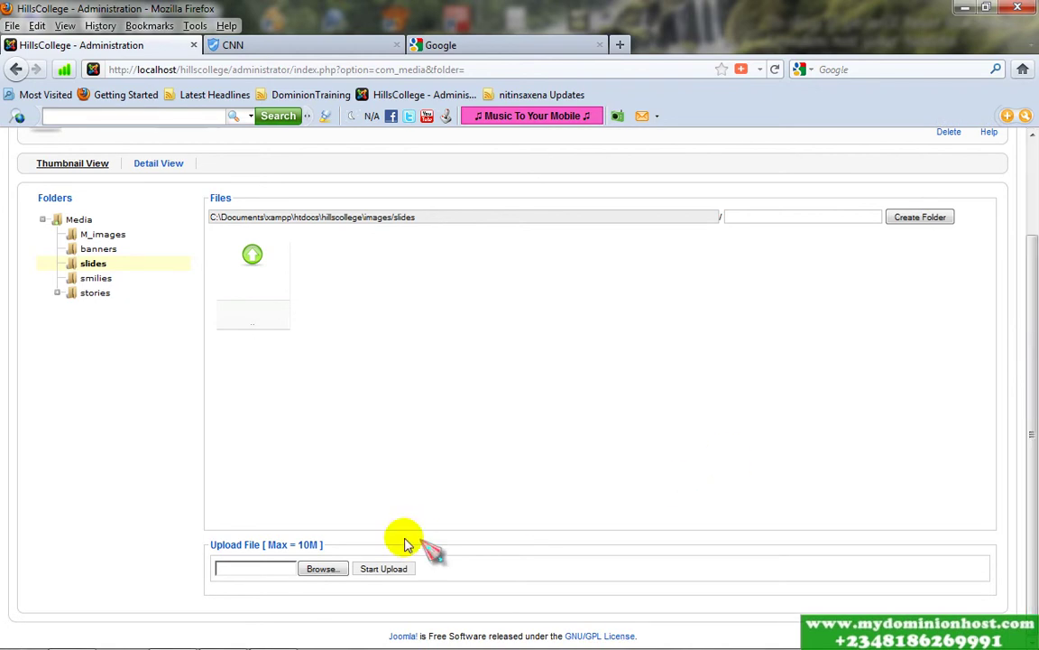
left_click(341, 572)
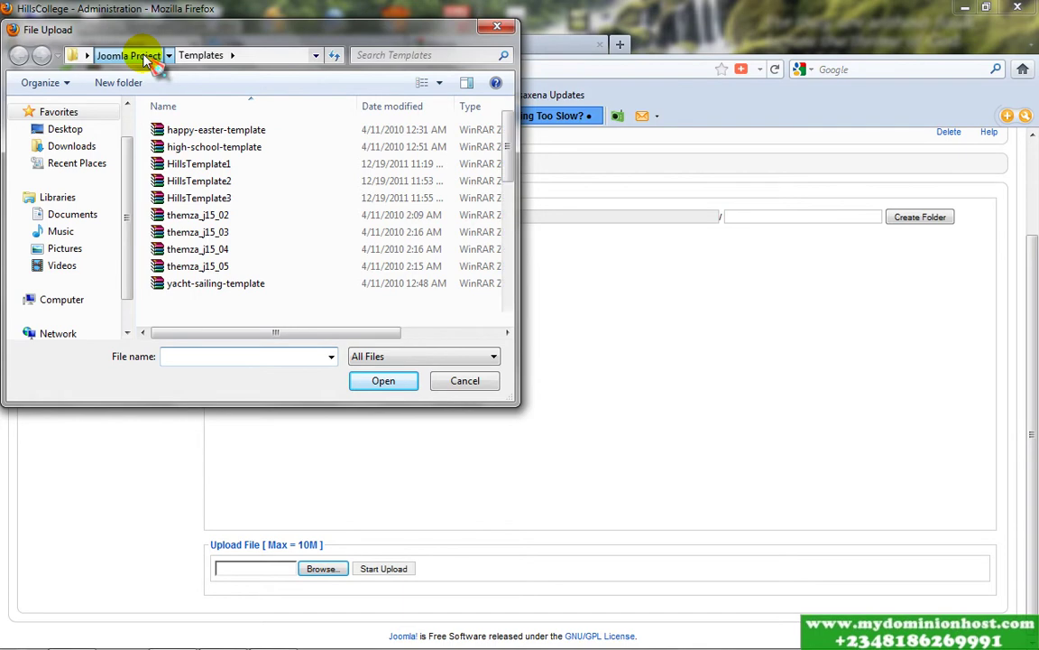
left_click(145, 57)
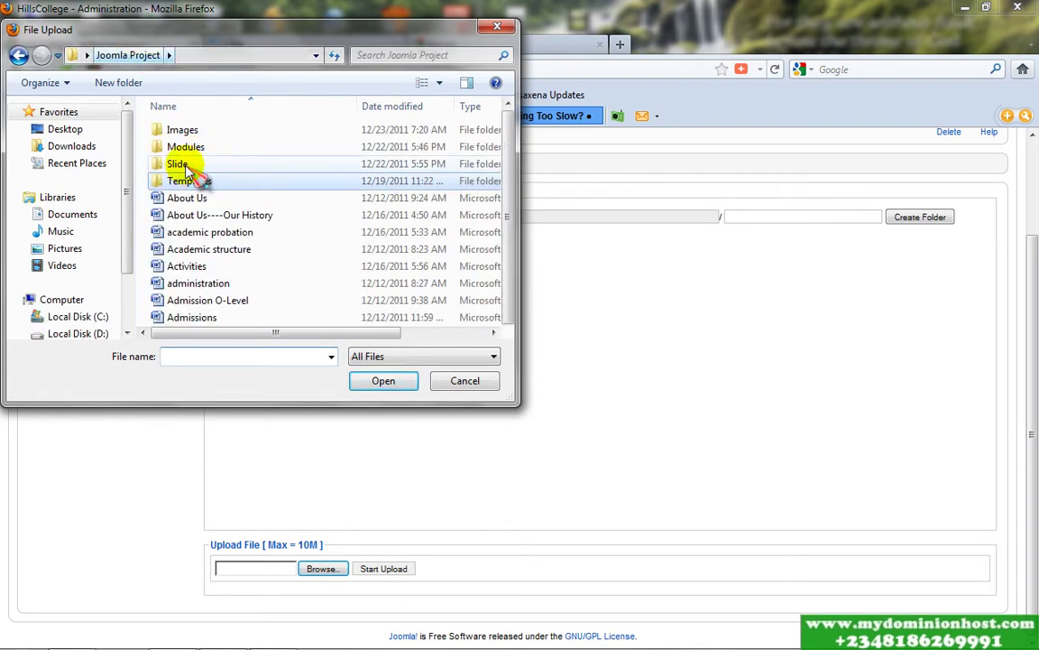
double_click(185, 167)
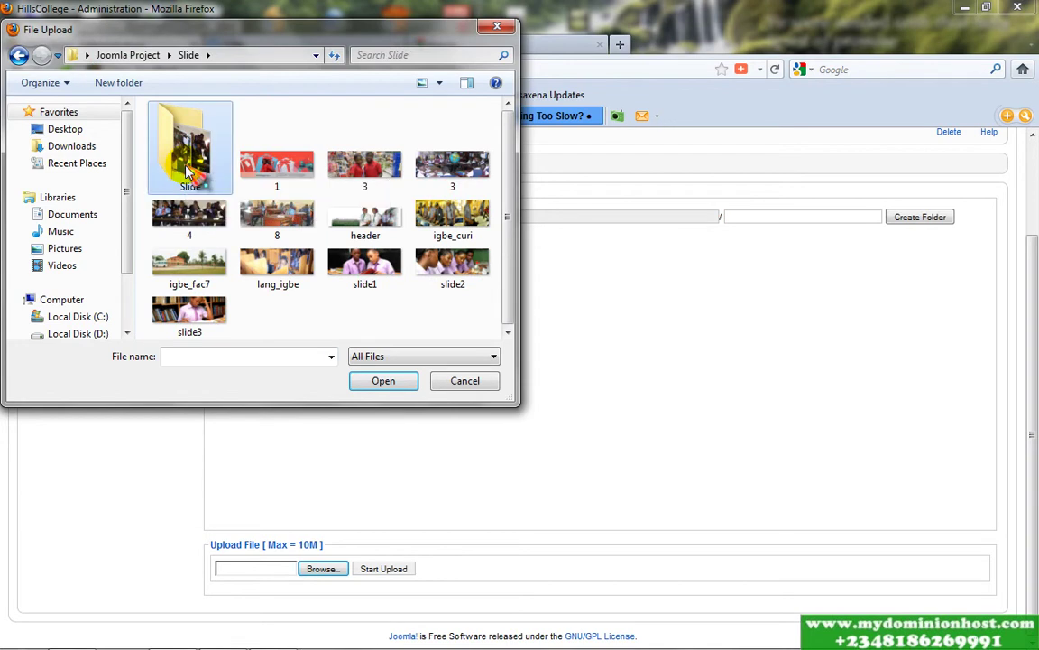
double_click(187, 172)
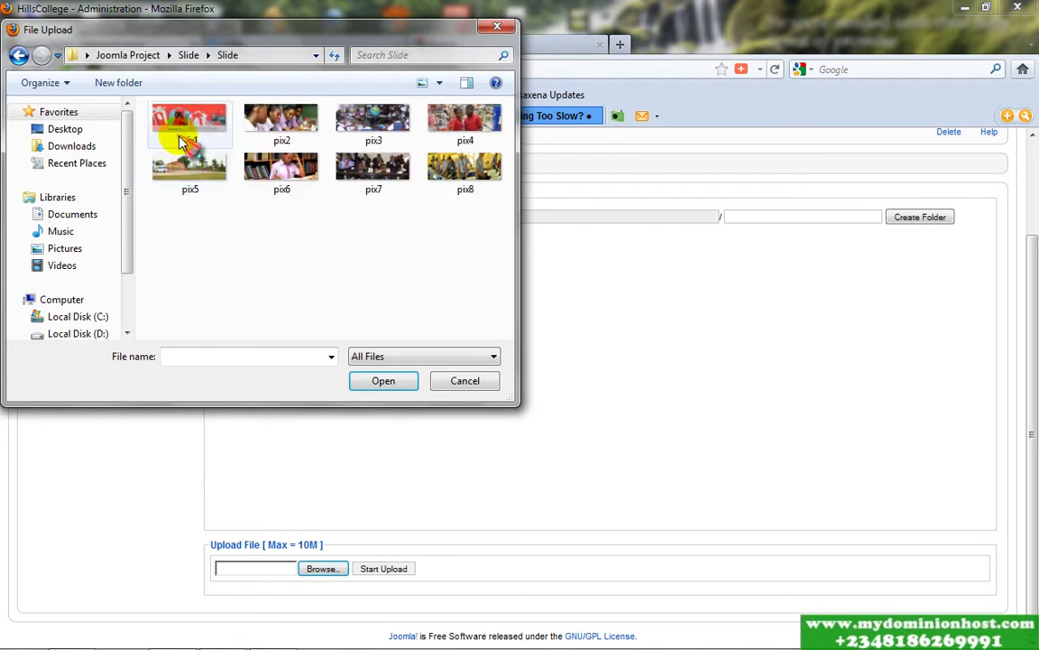
double_click(187, 142)
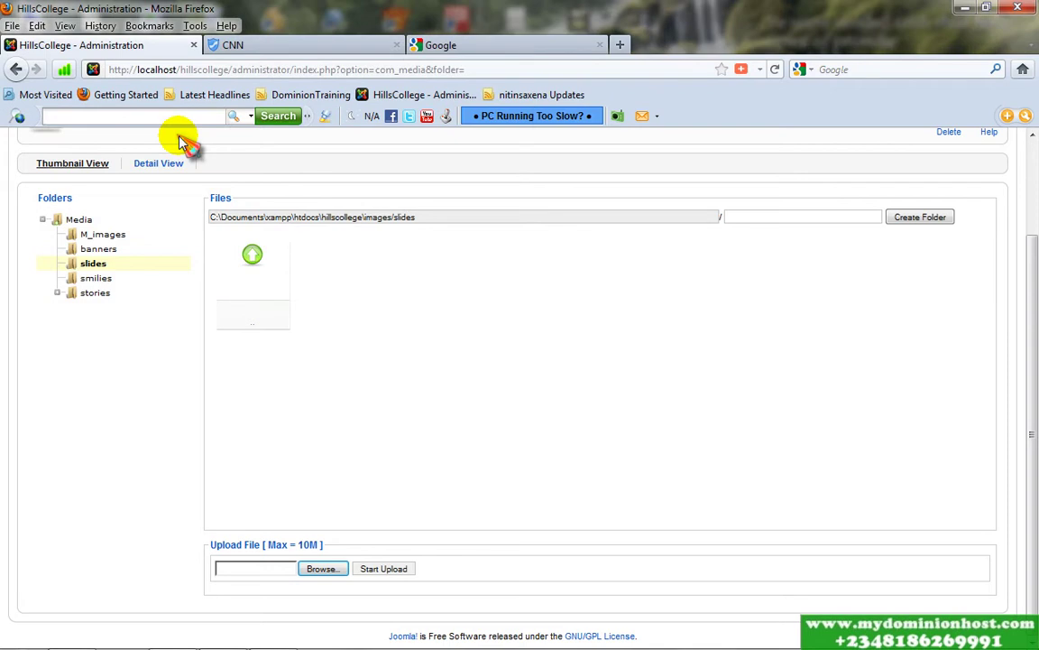
left_click(391, 572)
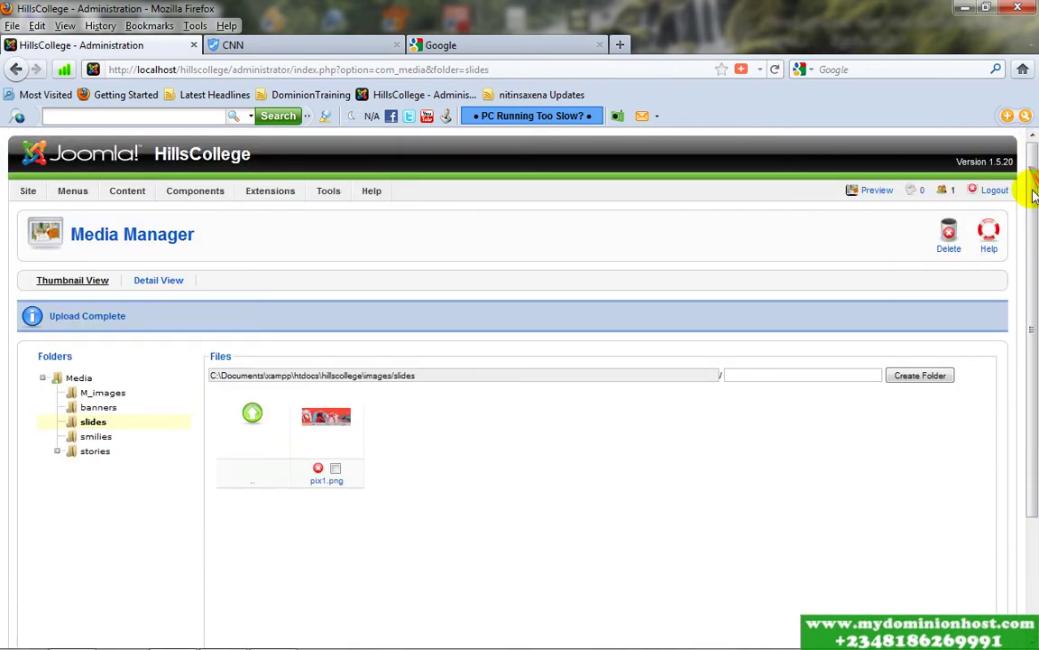
- Upload pix2 from the same Slide folder into the slides media folder
left_click_drag(1030, 147, 1023, 290)
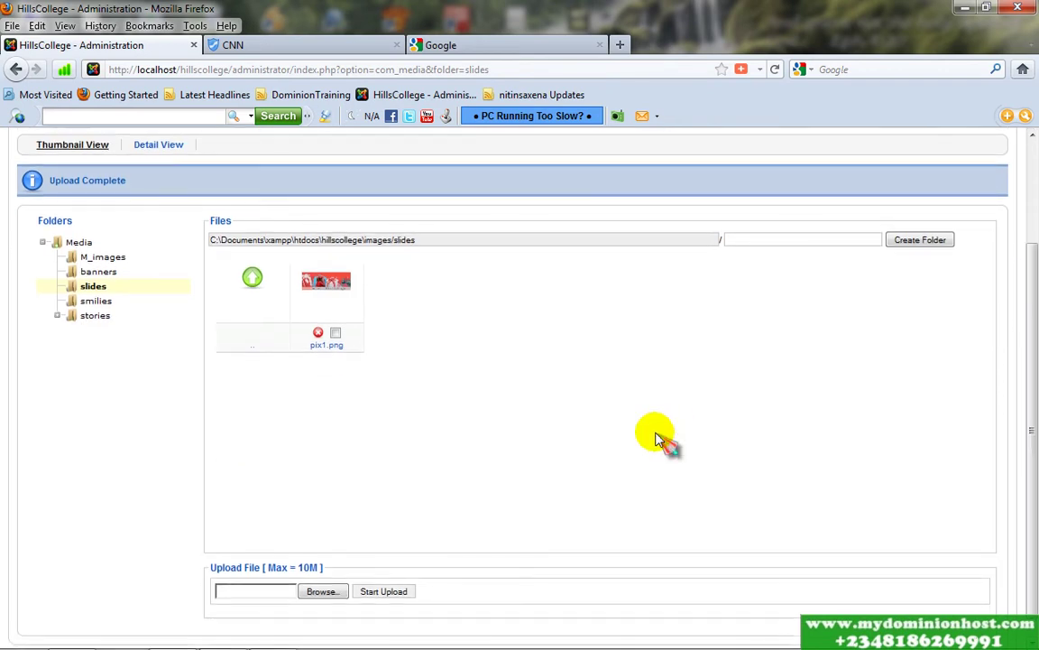
left_click(320, 591)
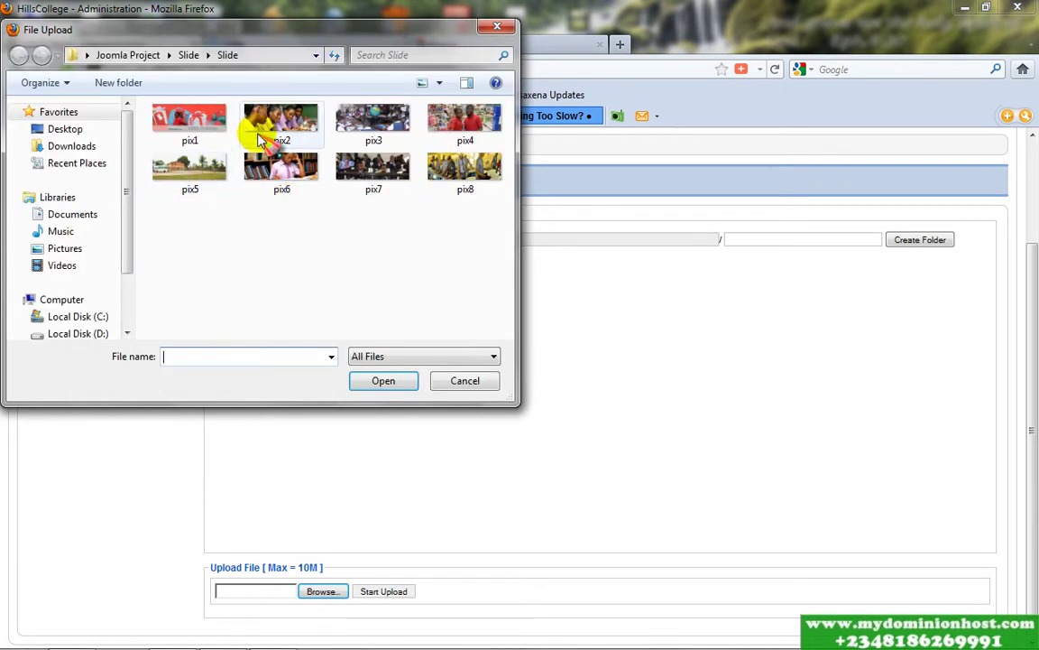
double_click(260, 136)
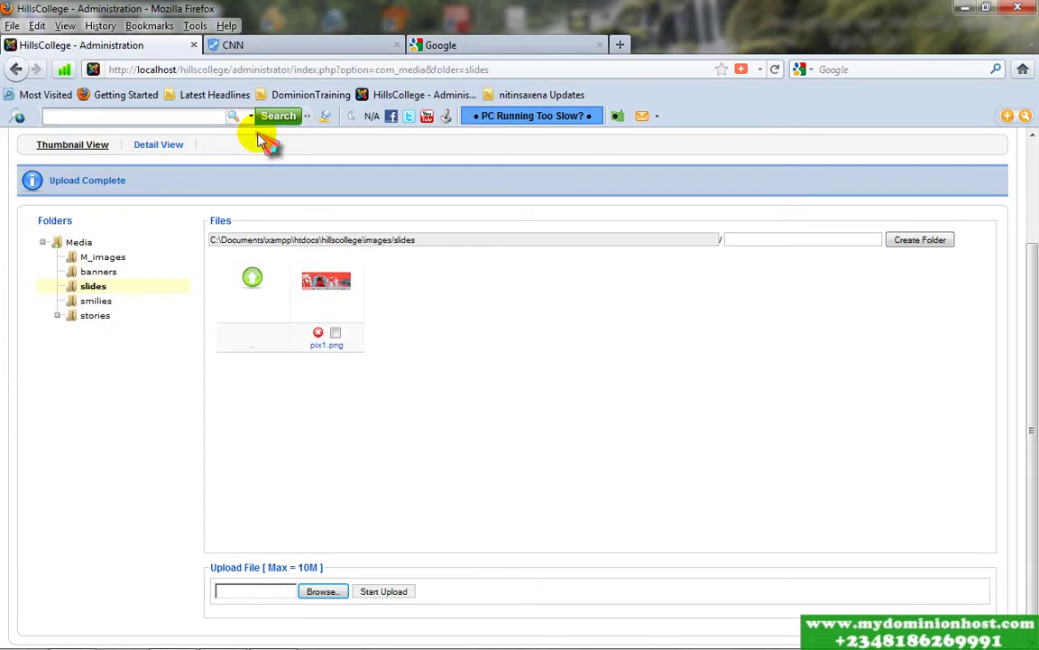
left_click(384, 592)
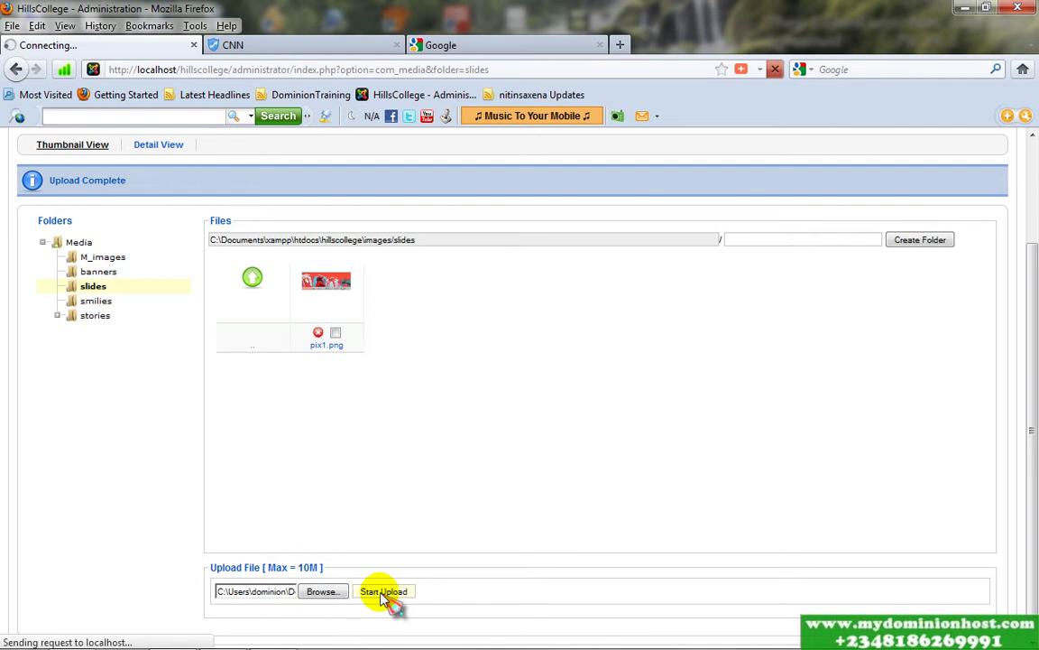
- Upload pix3 from Joomla Project's inner Slide folder into the slides media folder
scroll(383, 595, "down", 3)
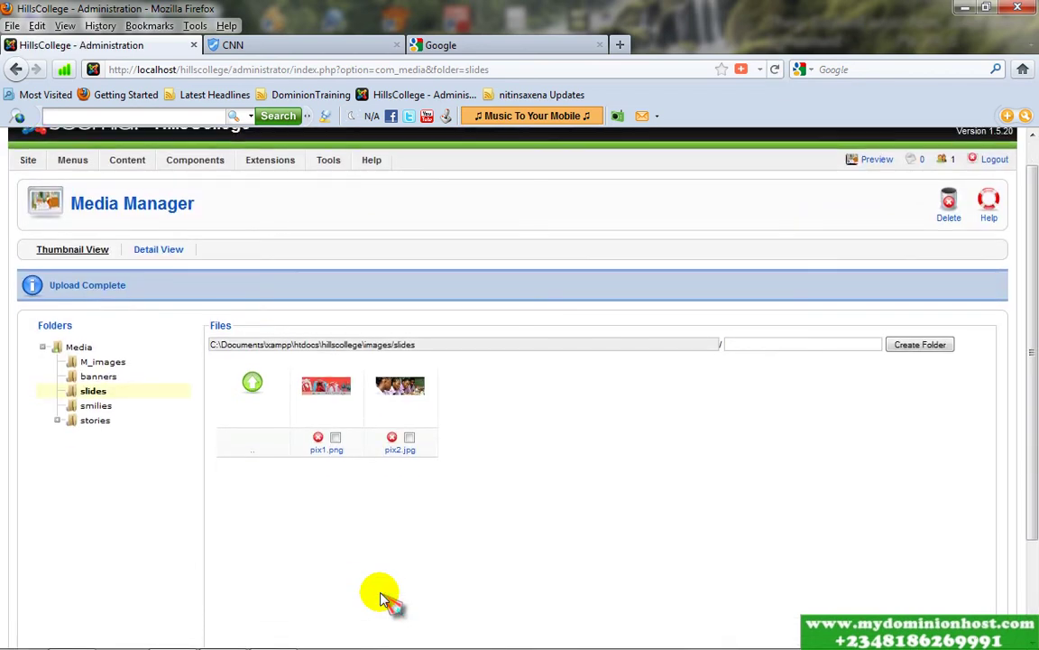
left_click(316, 570)
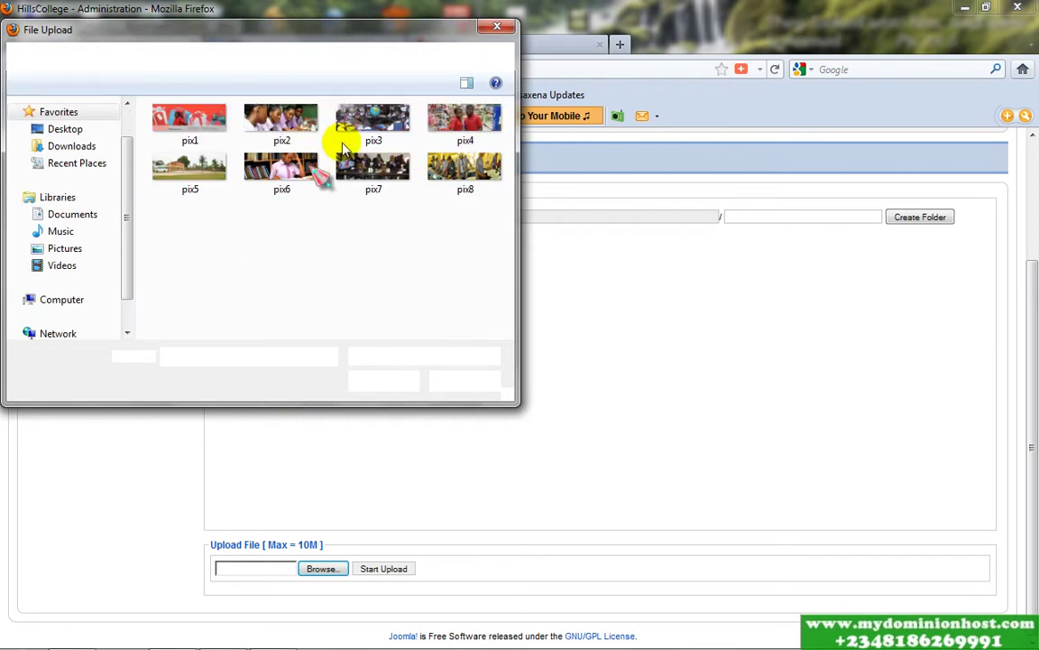
double_click(373, 144)
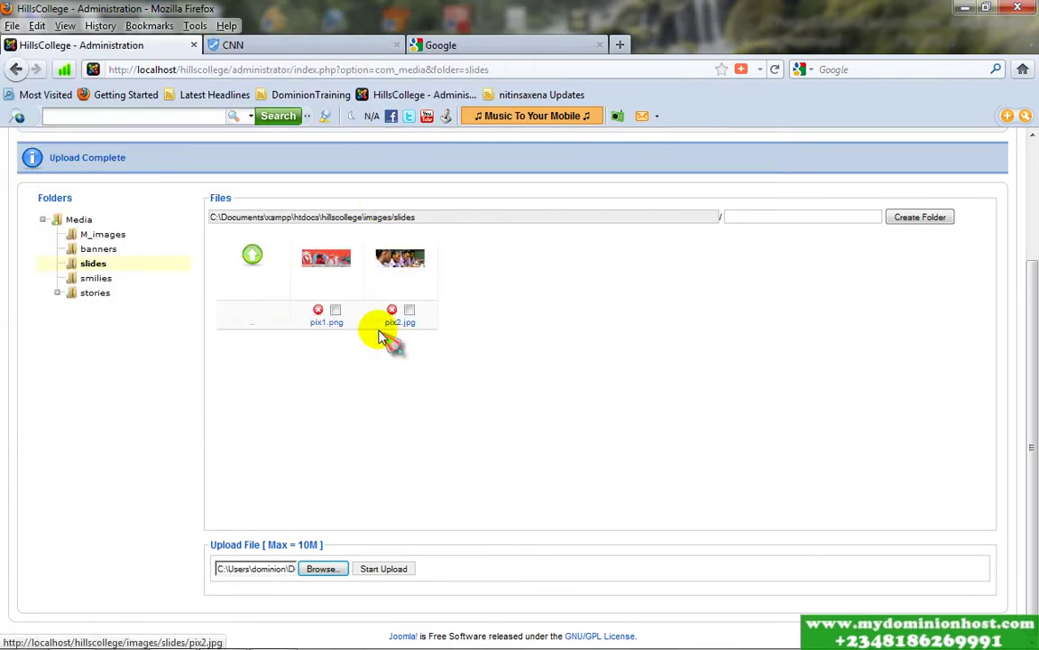
left_click(373, 570)
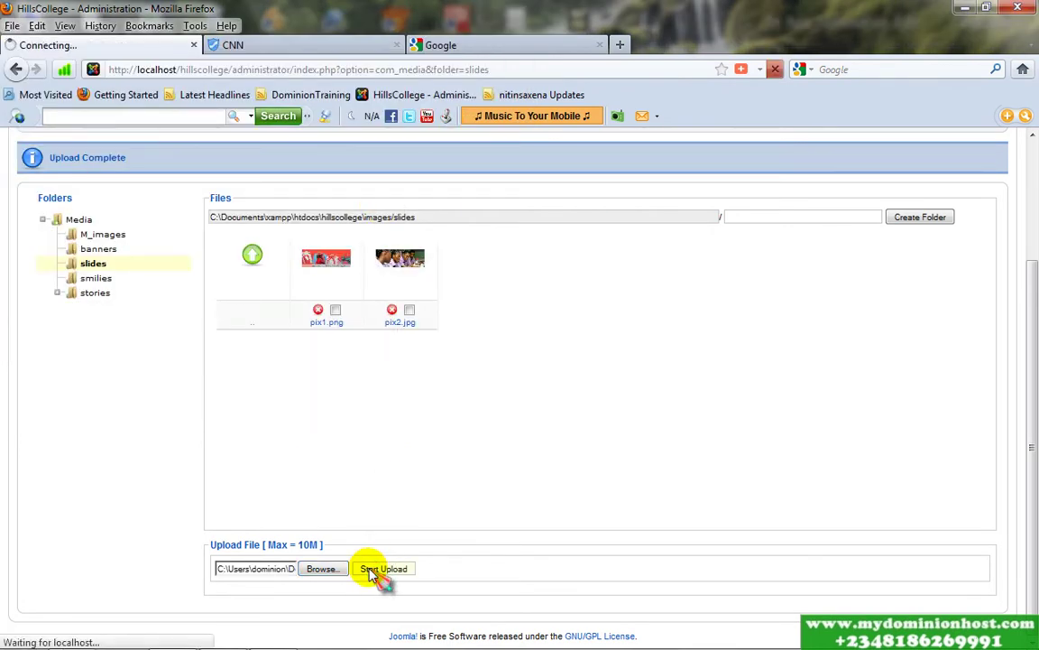
- Upload pix4 from the inner Slide folder into the slides media folder
scroll(370, 573, "down", 3)
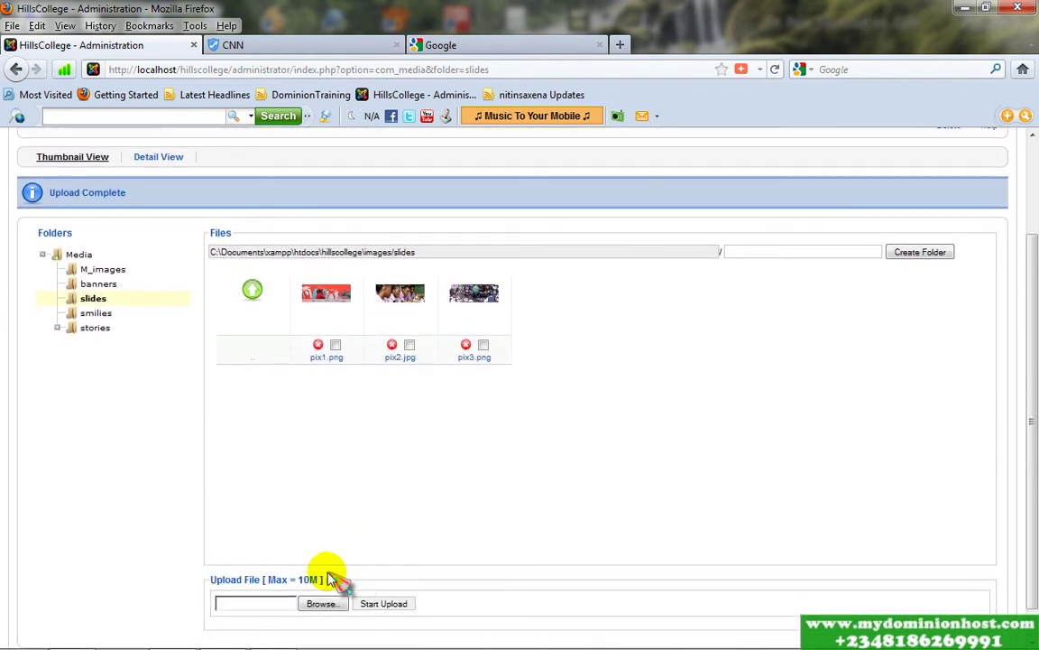
left_click(325, 606)
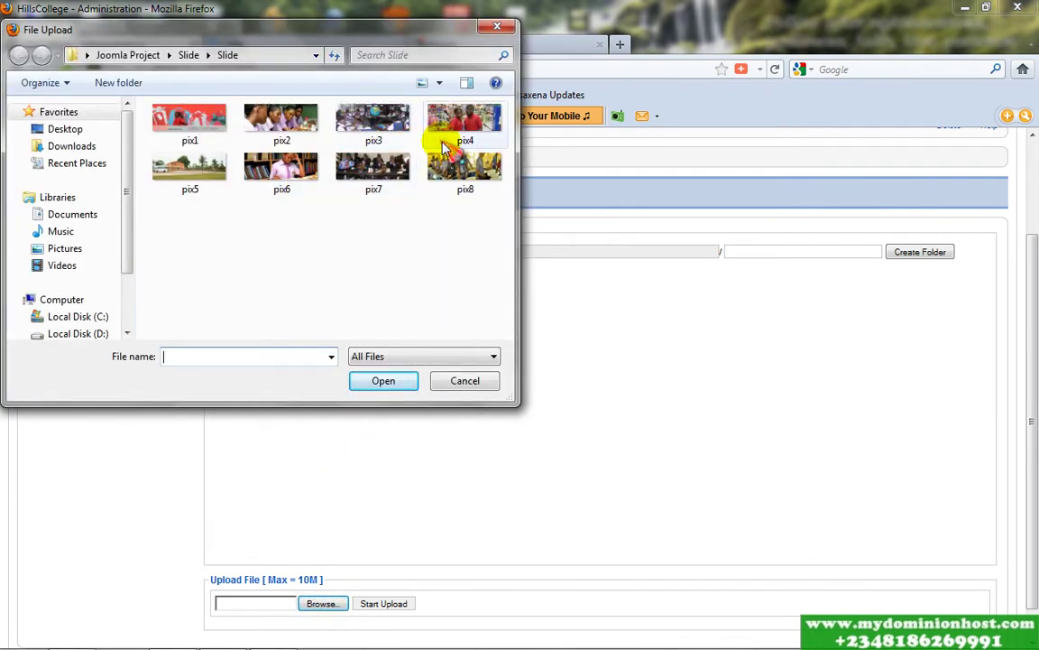
key("Escape")
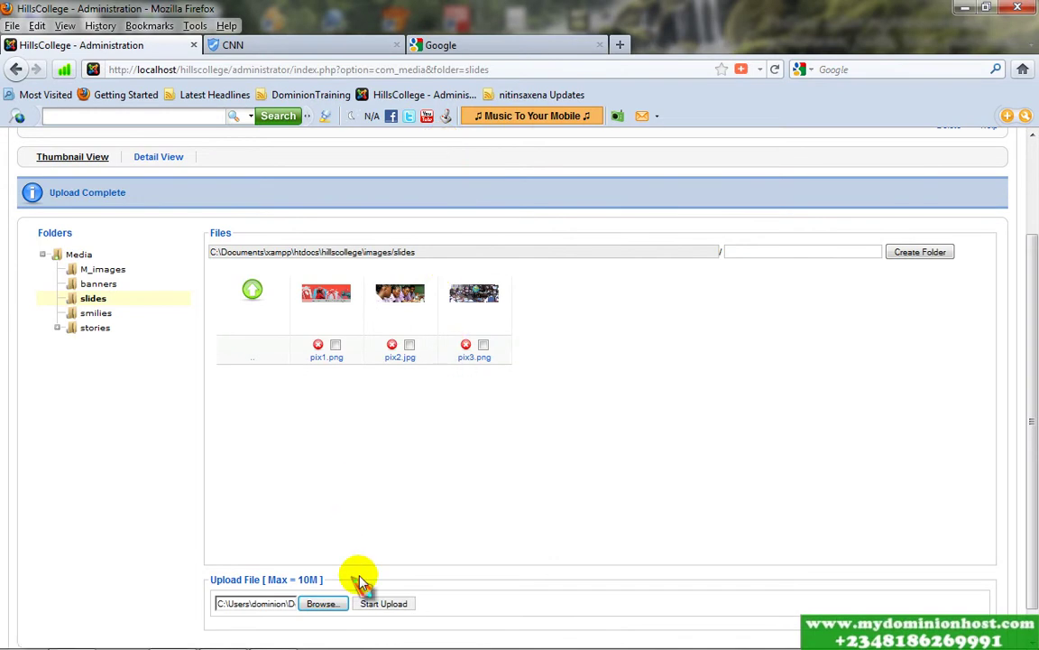
left_click(370, 609)
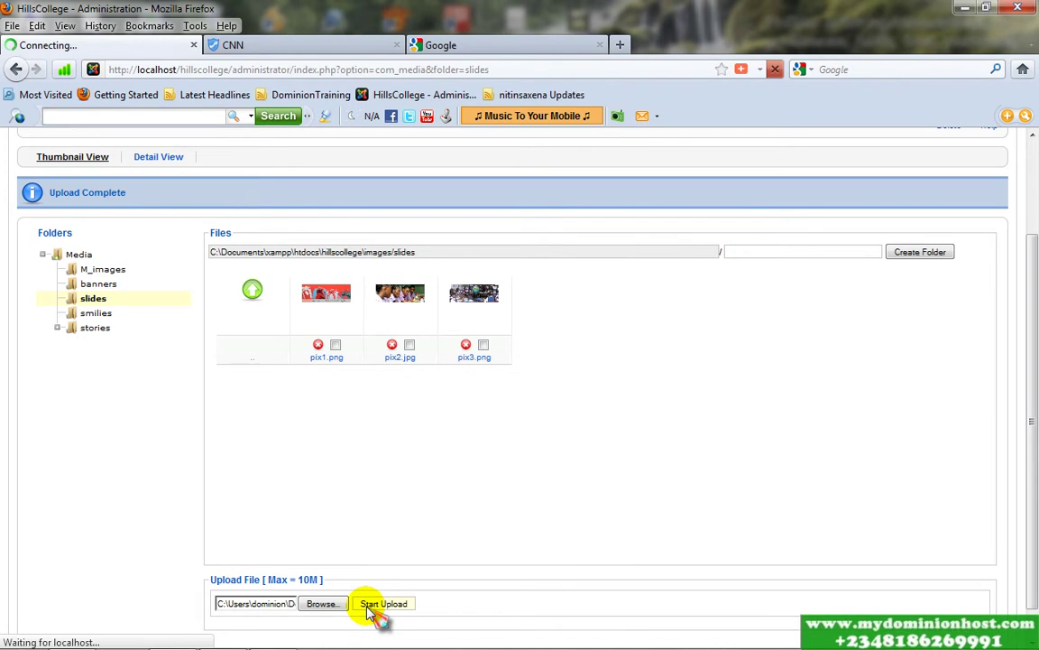
- Upload pix5 from the inner Slide folder into the slides media folder
scroll(370, 611, "down", 2)
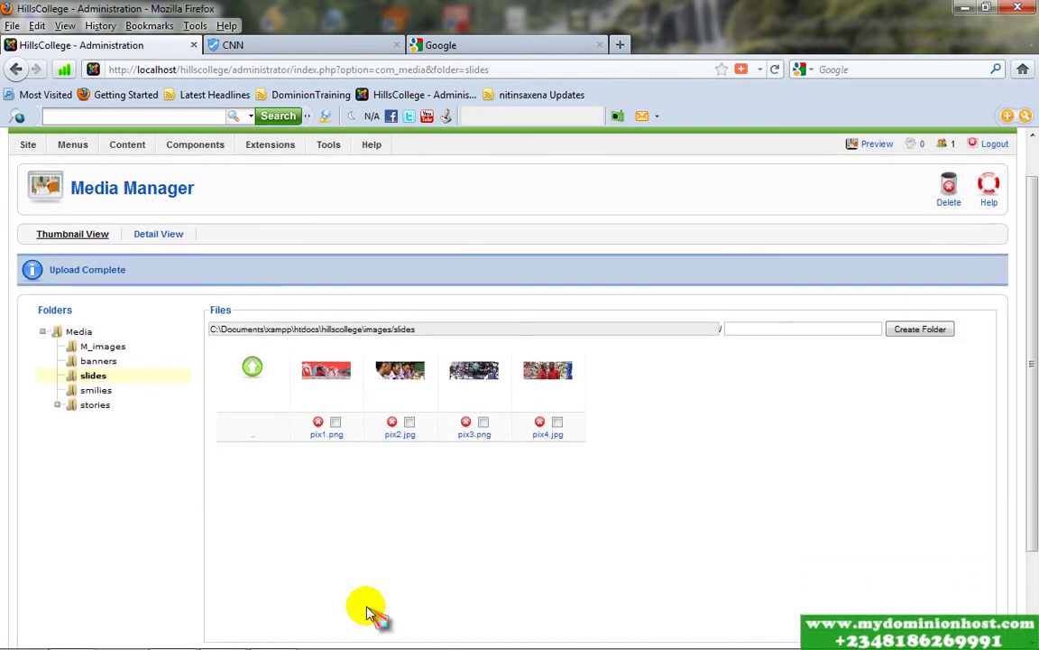
scroll(370, 611, "down", 2)
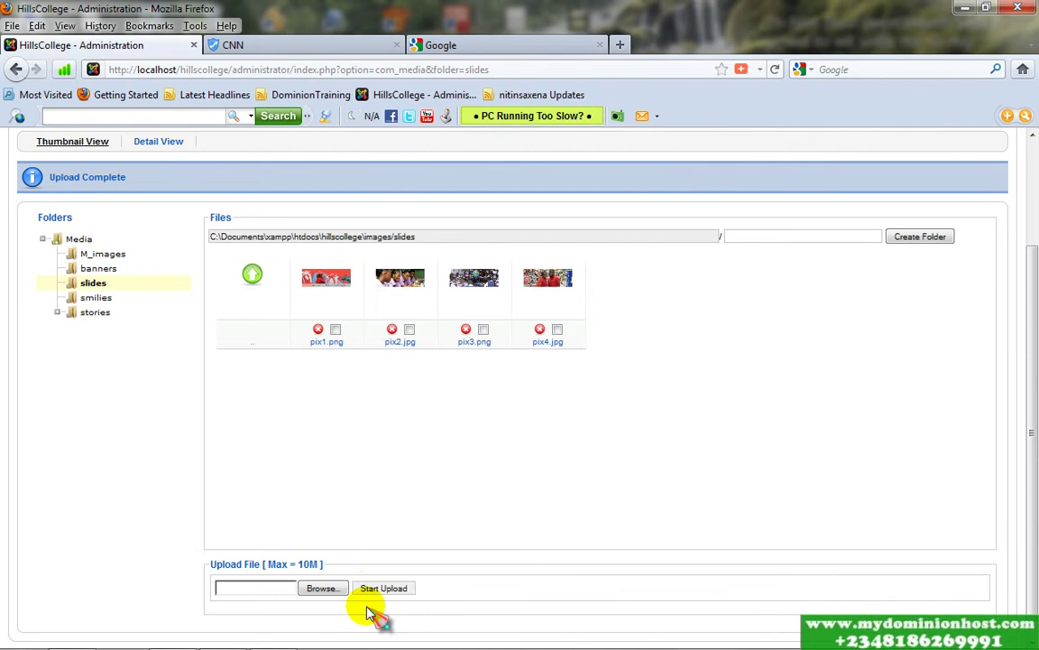
left_click(321, 588)
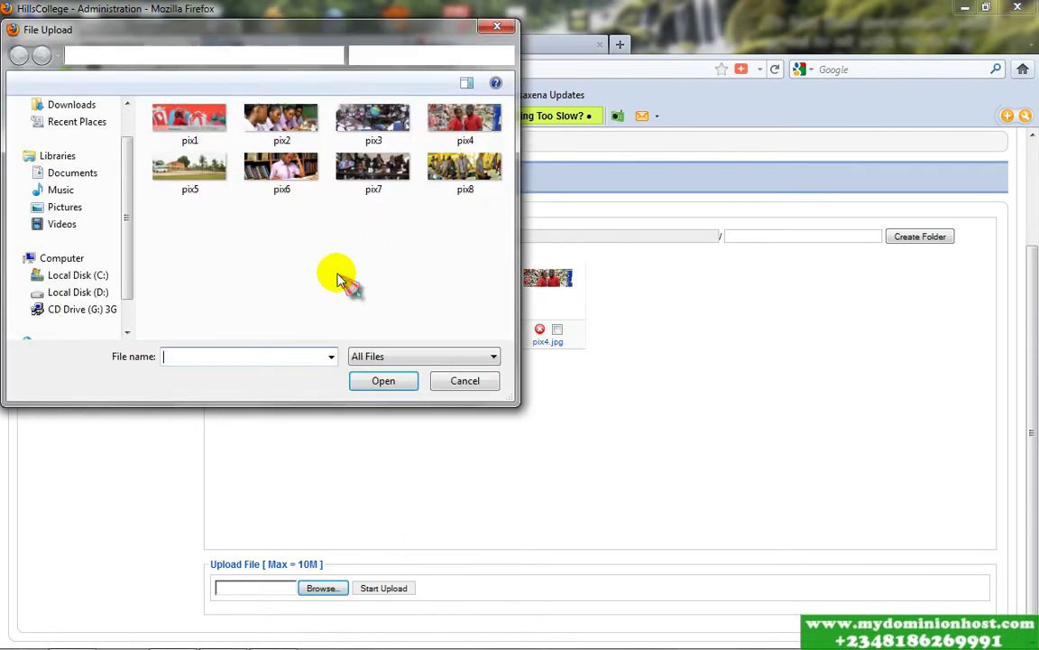
double_click(204, 180)
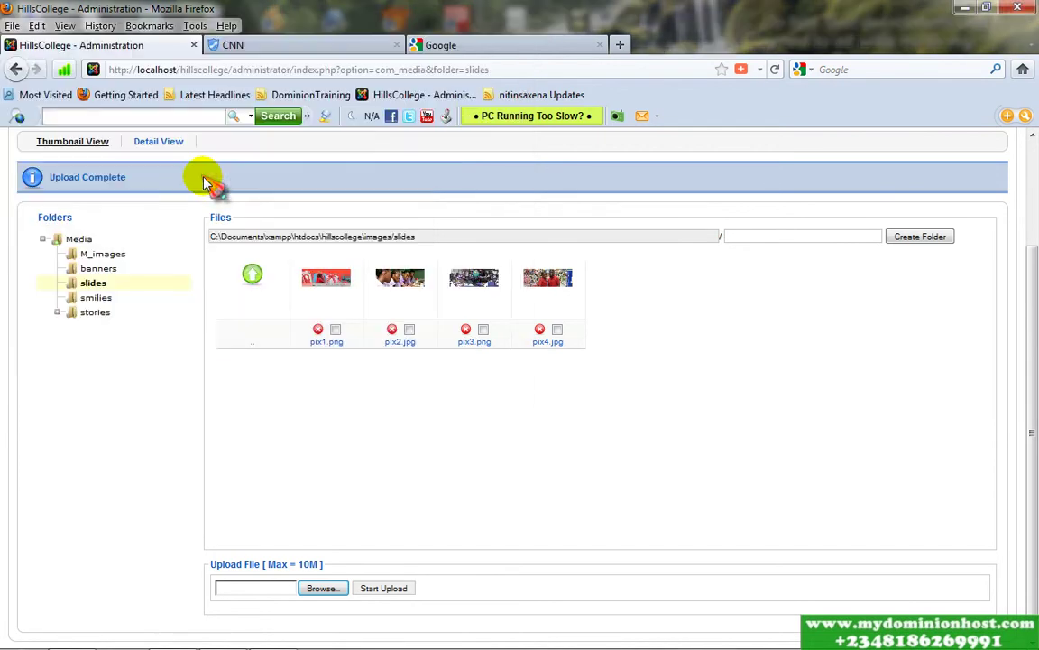
left_click(384, 589)
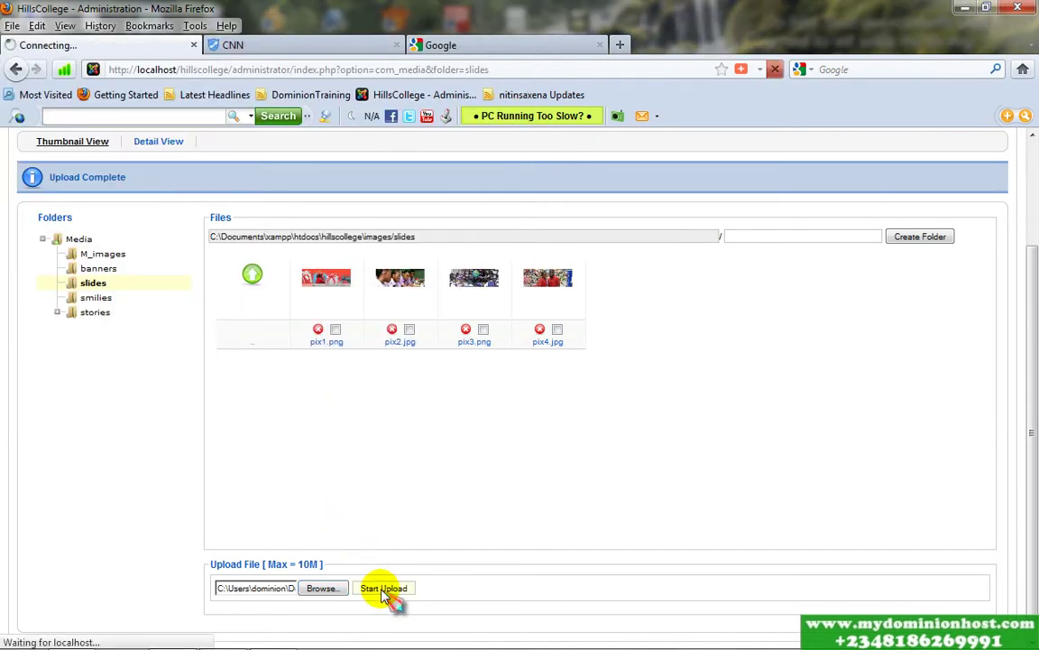
- Upload pix6 from the inner Slide folder into the slides media folder
scroll(384, 595, "down", 1)
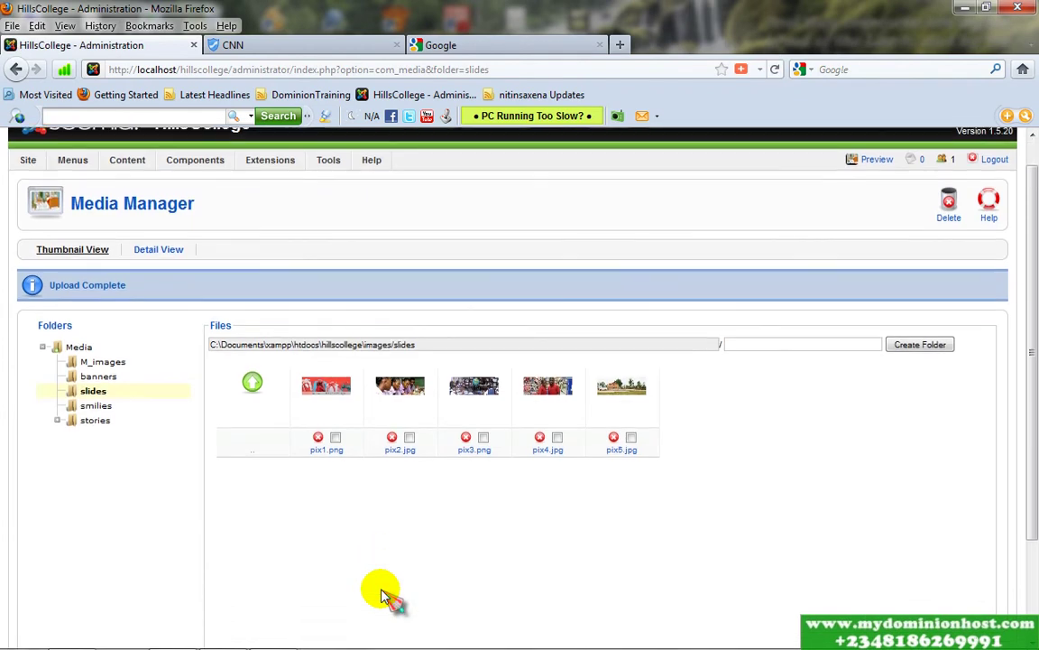
scroll(383, 596, "down", 3)
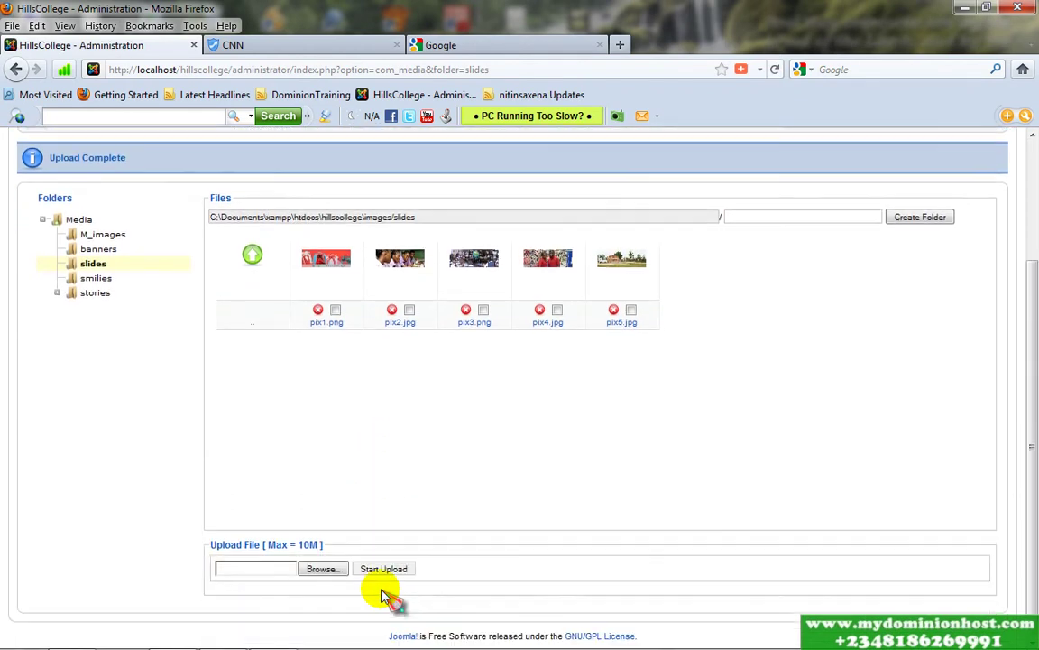
left_click(320, 568)
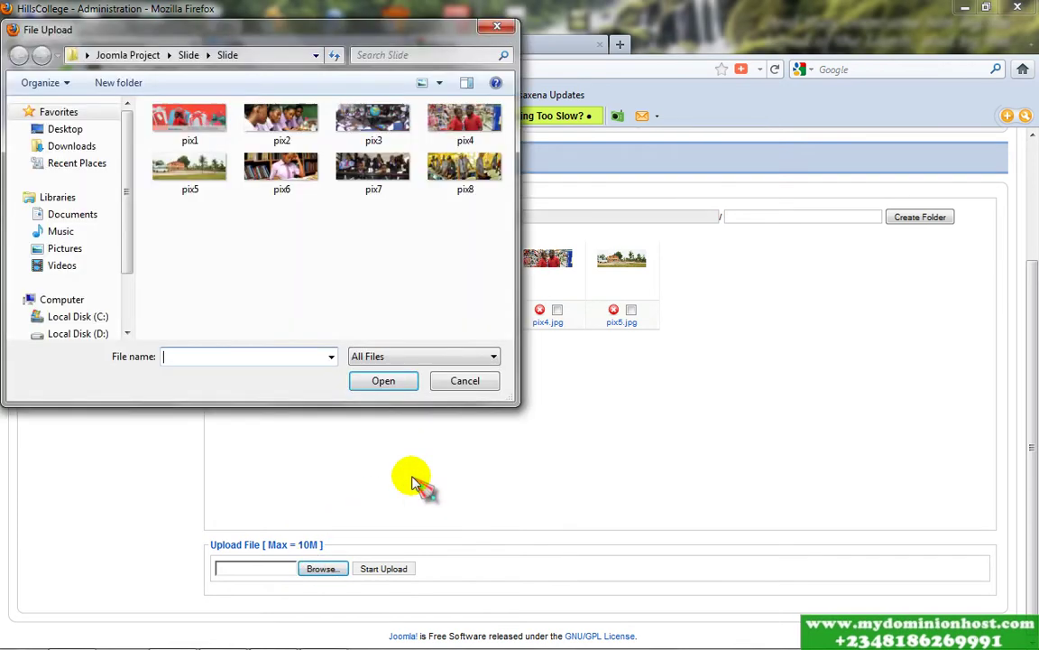
double_click(298, 190)
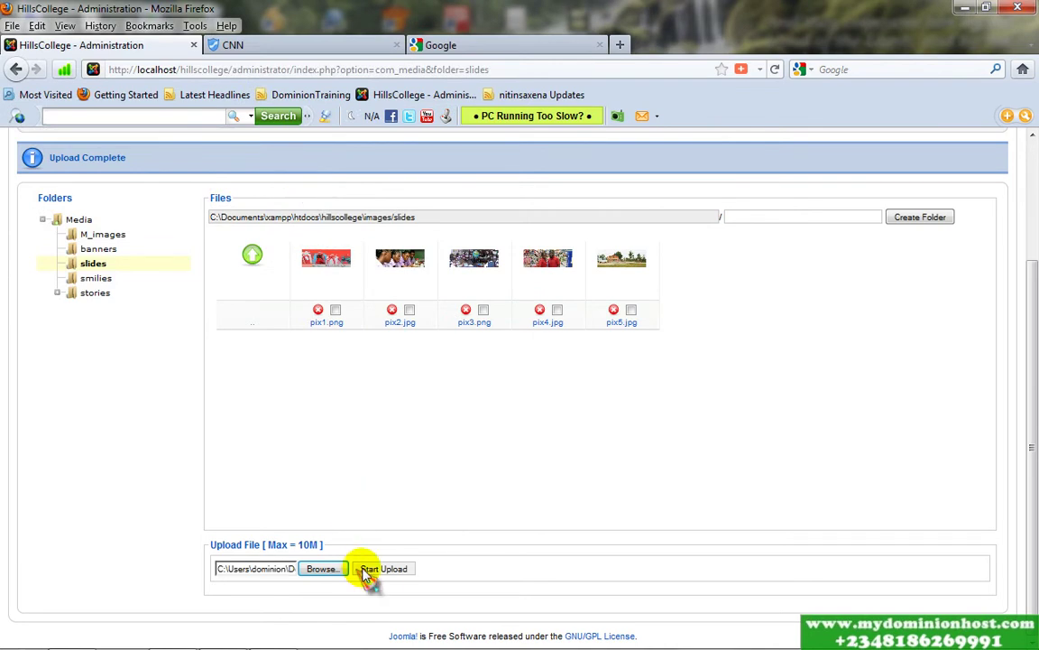
left_click(368, 571)
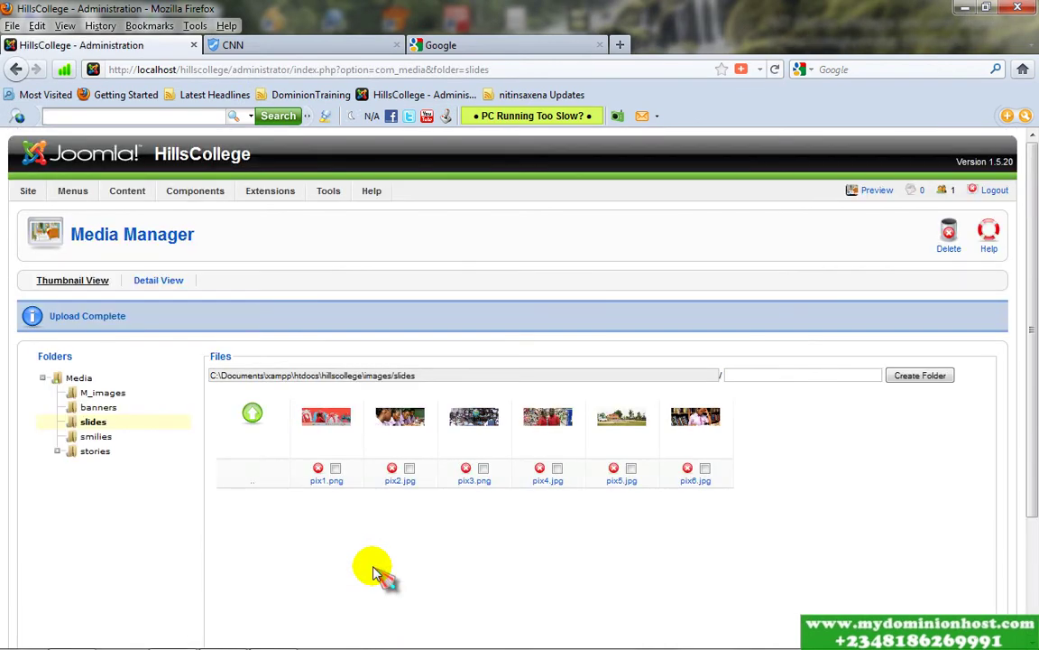
- Upload pix7 from the inner Slide folder into the slides media folder
scroll(374, 570, "down", 3)
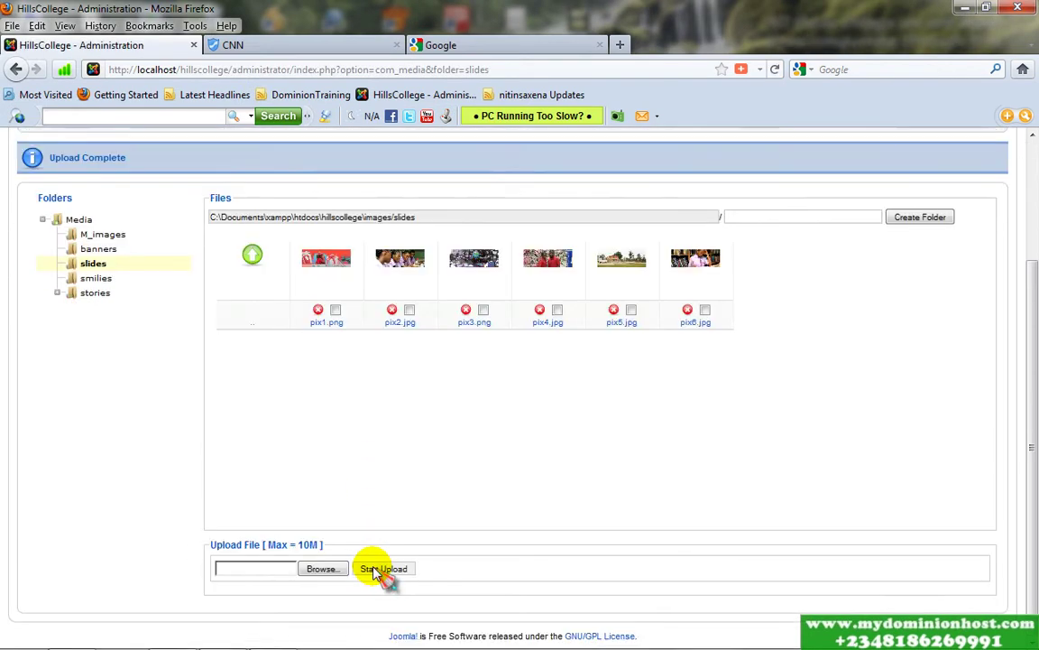
left_click(321, 568)
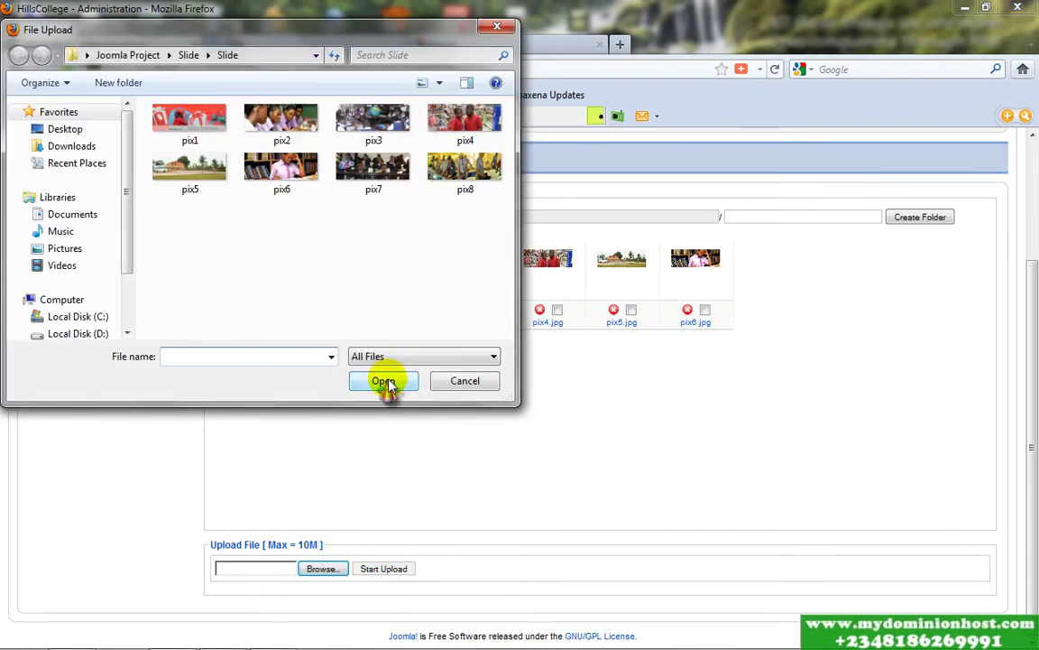
double_click(379, 195)
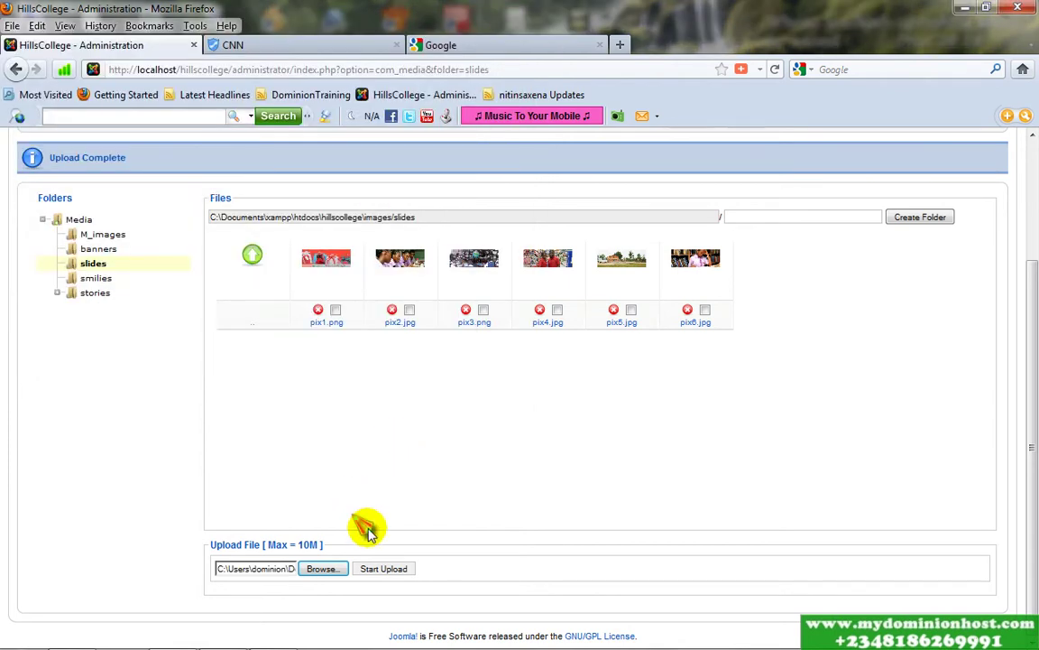
left_click(380, 570)
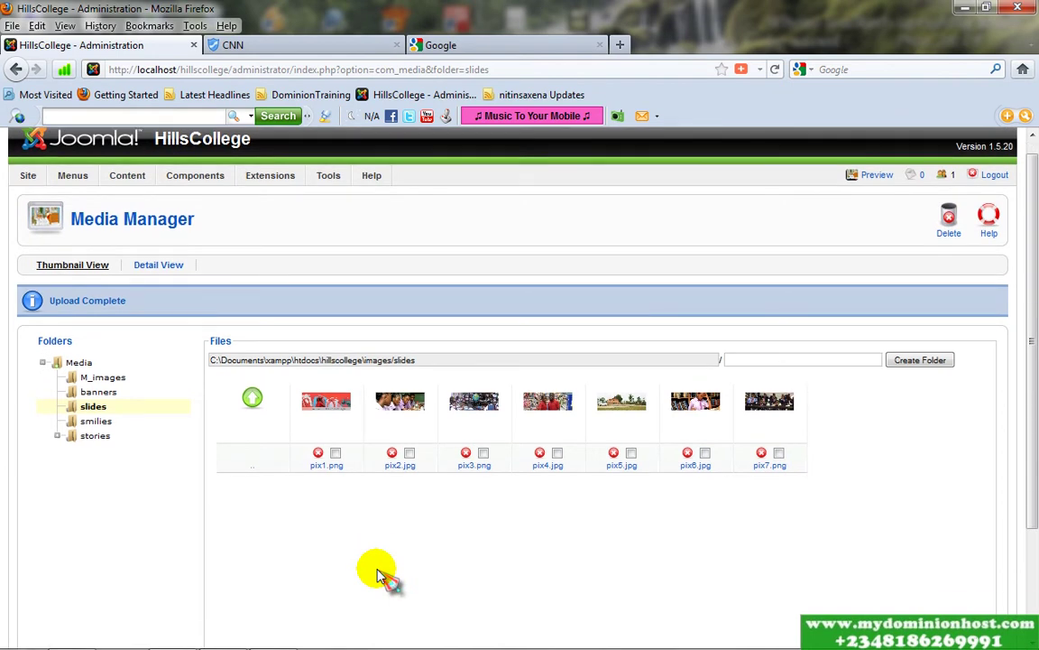
- Upload pix8 from the inner Slide folder into the slides media folder
scroll(377, 574, "down", 3)
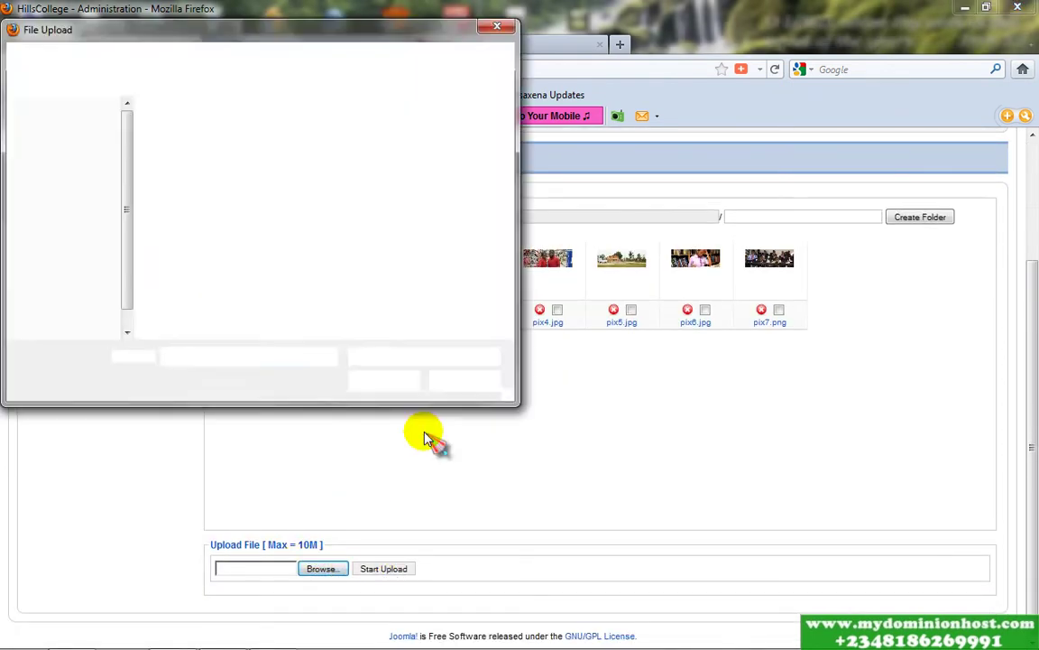
double_click(466, 189)
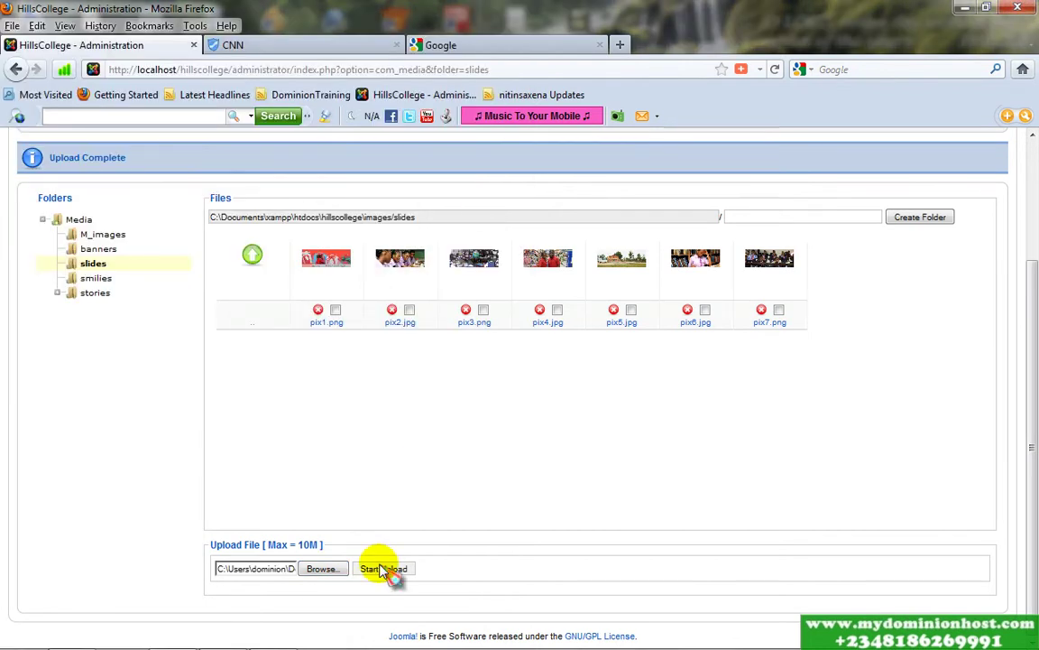
left_click(382, 568)
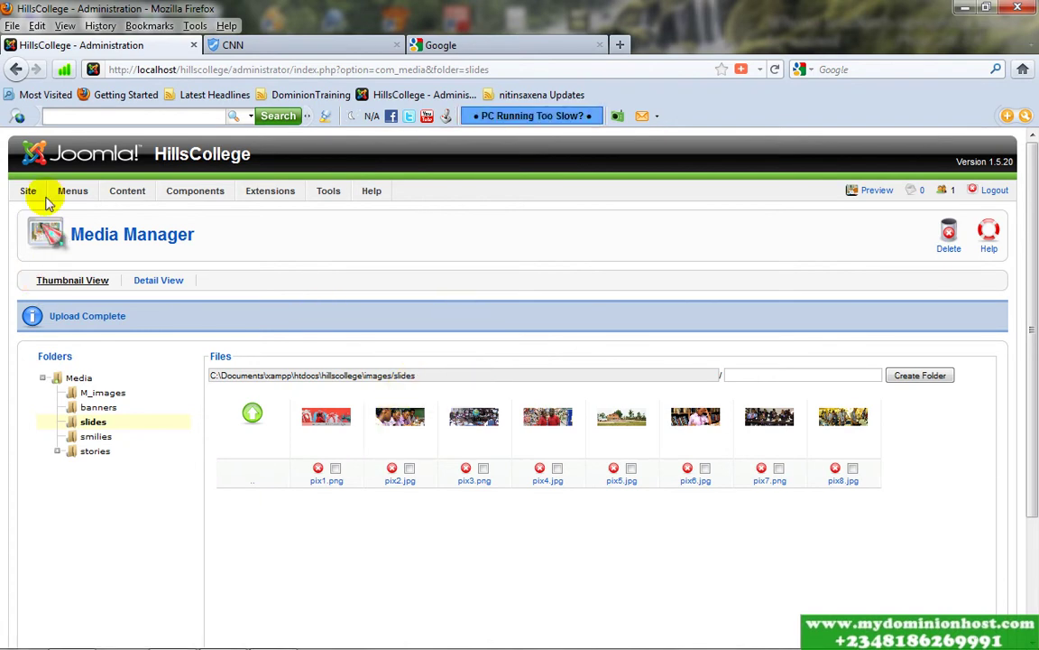
mouse_move(40, 193)
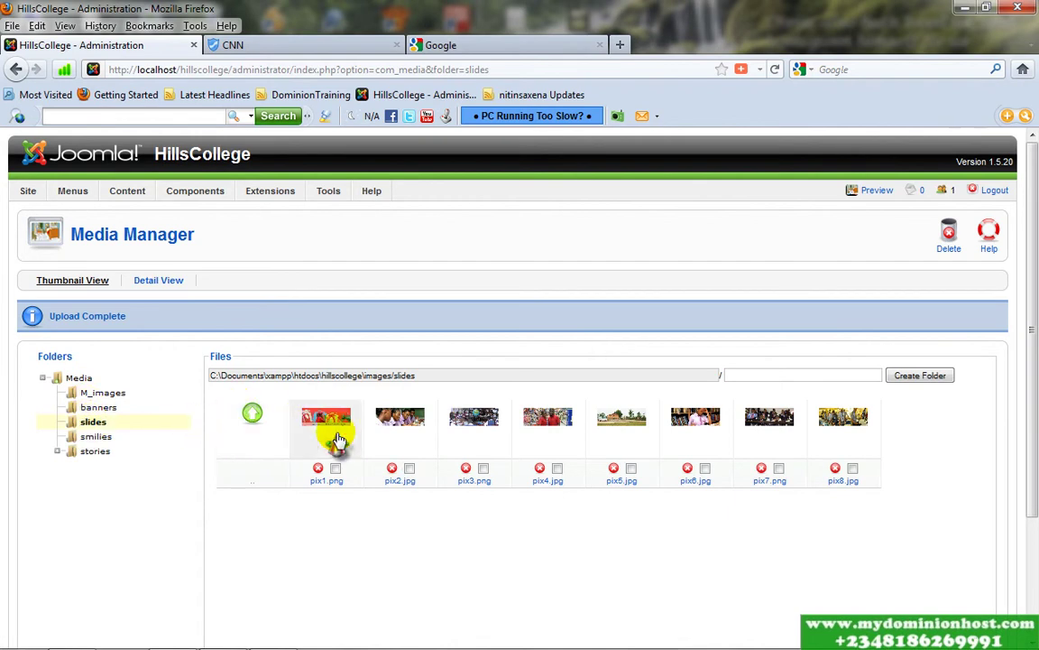
scroll(812, 456, "down", 3)
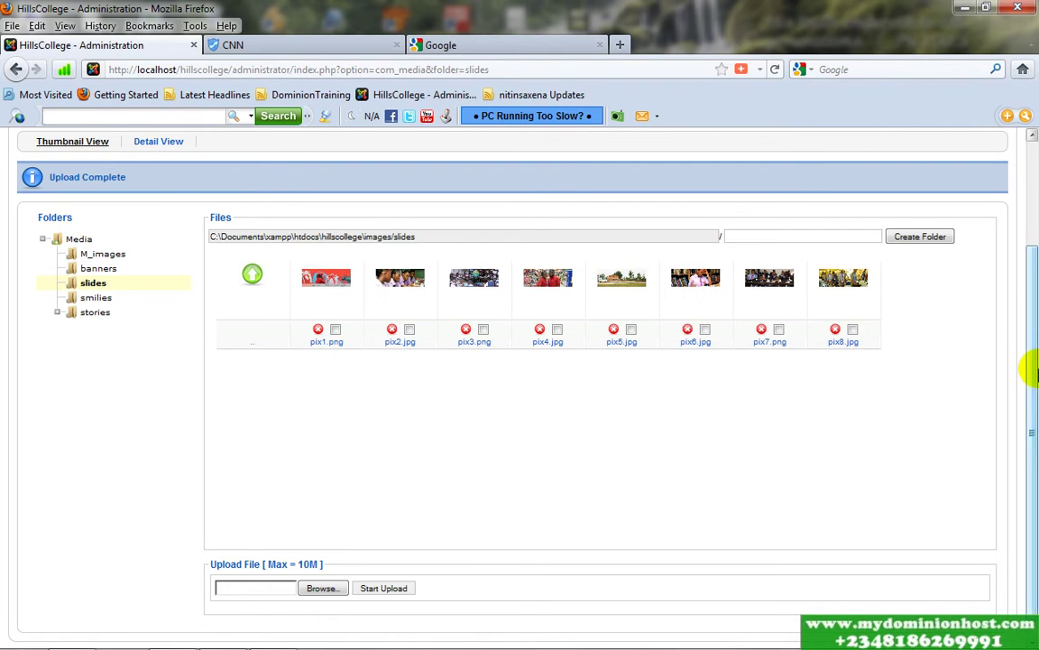
left_click_drag(1034, 372, 1034, 356)
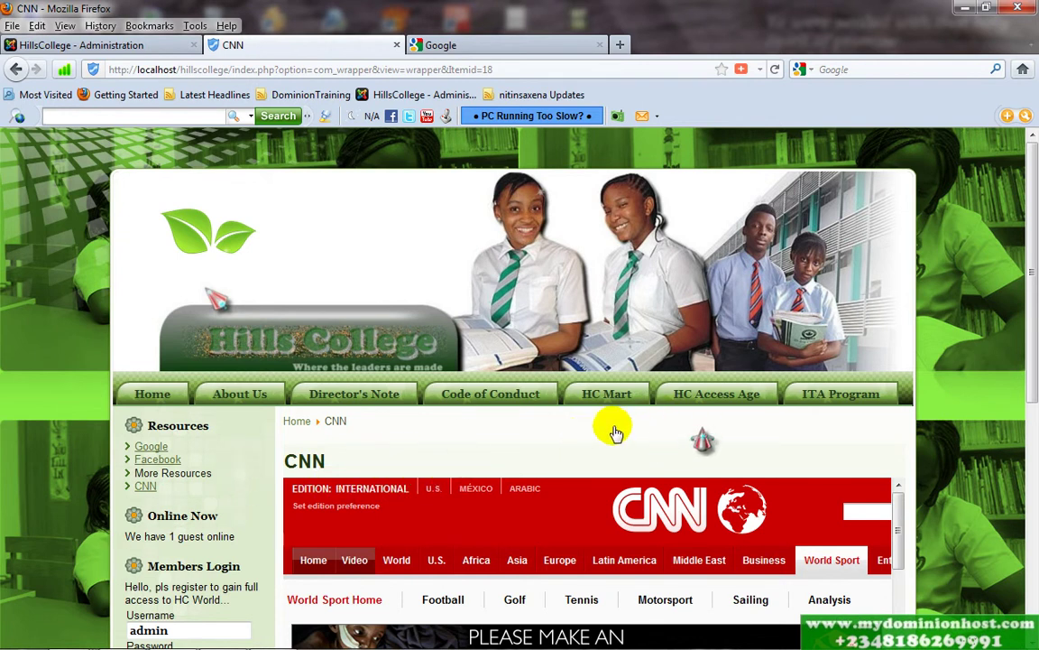
- View the Home page of the Hills College front-end site, then return to the Joomla administration page
left_click(172, 397)
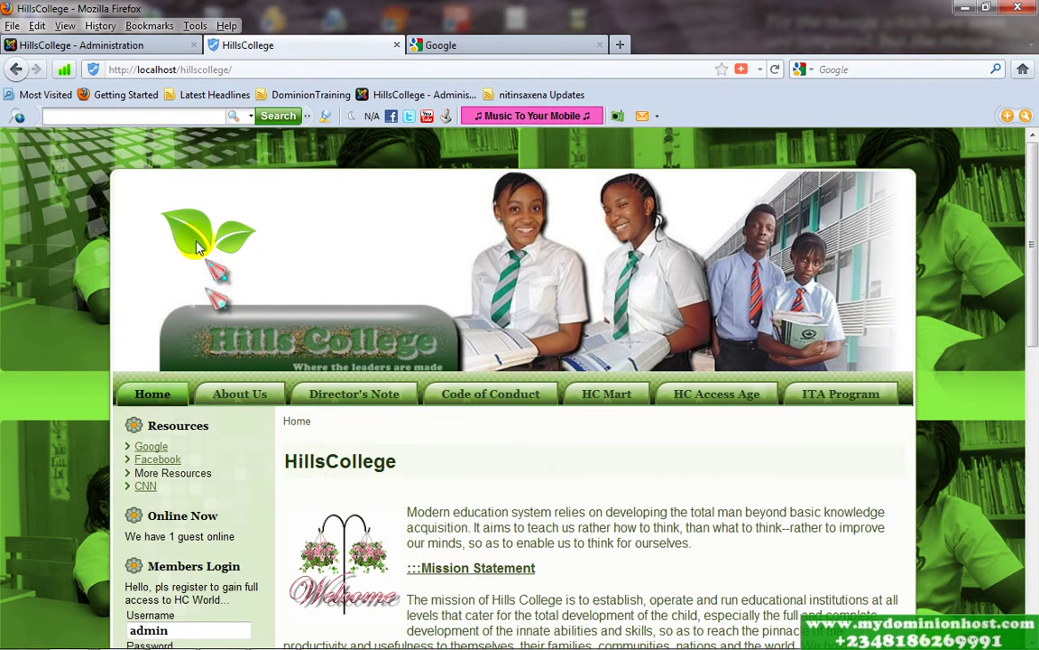
left_click(144, 47)
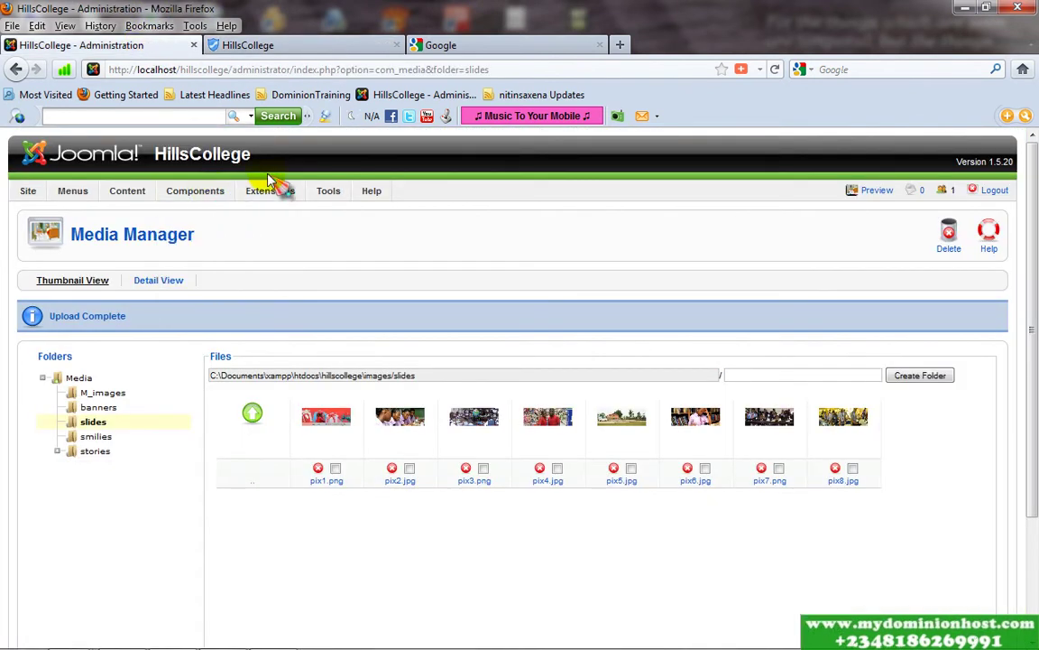
- Open HillsTemplate1 from the Template Manager and preview it to examine its module positions around the header and navigation
mouse_move(268, 194)
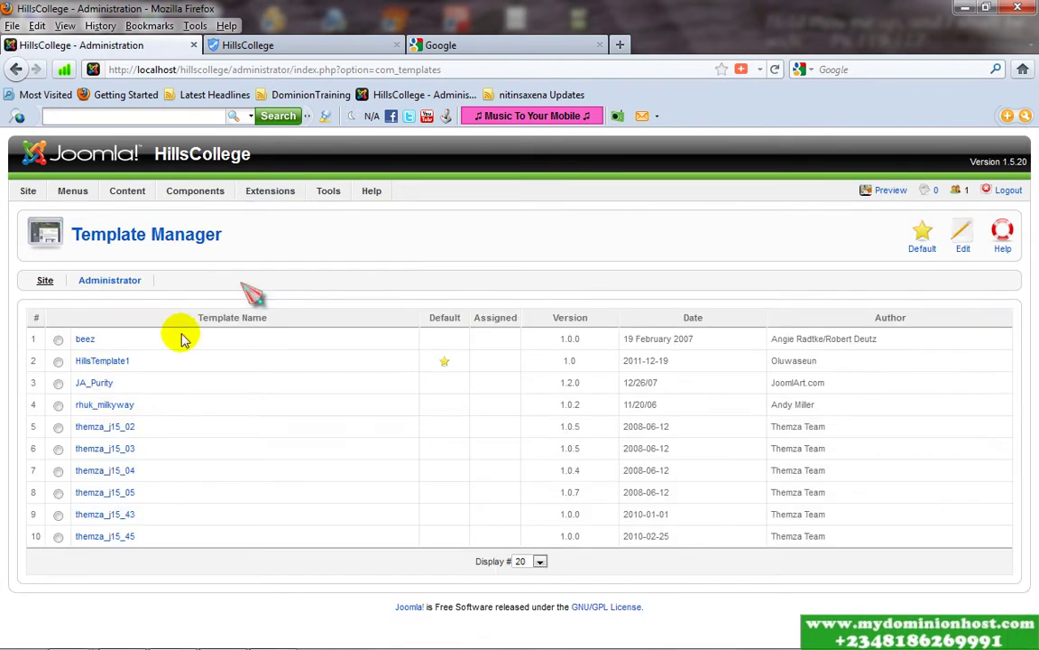
left_click(118, 364)
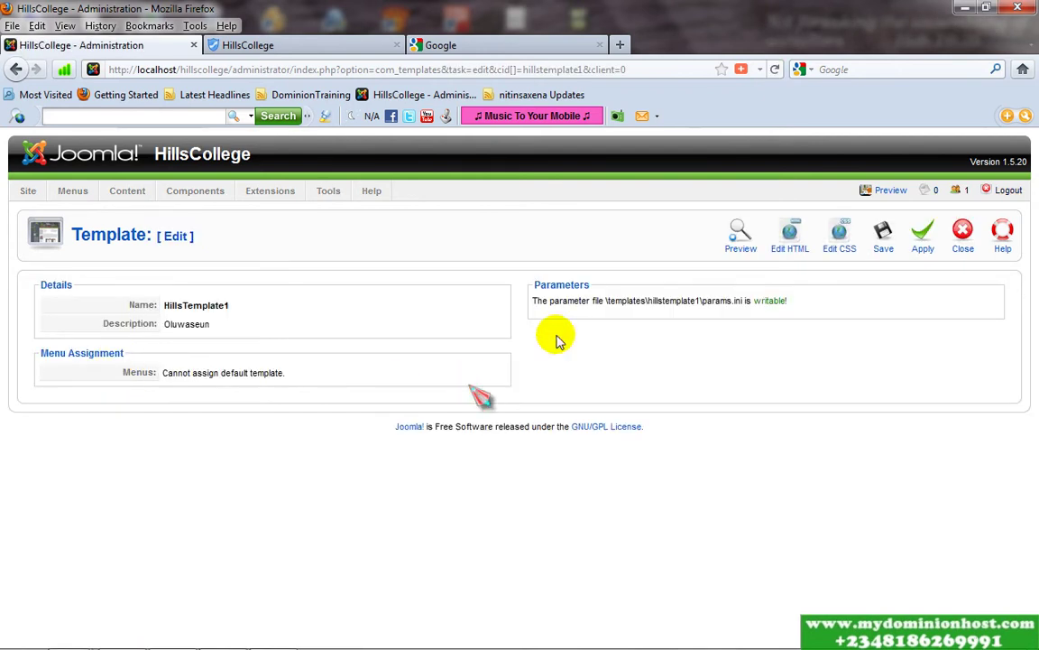
left_click(751, 237)
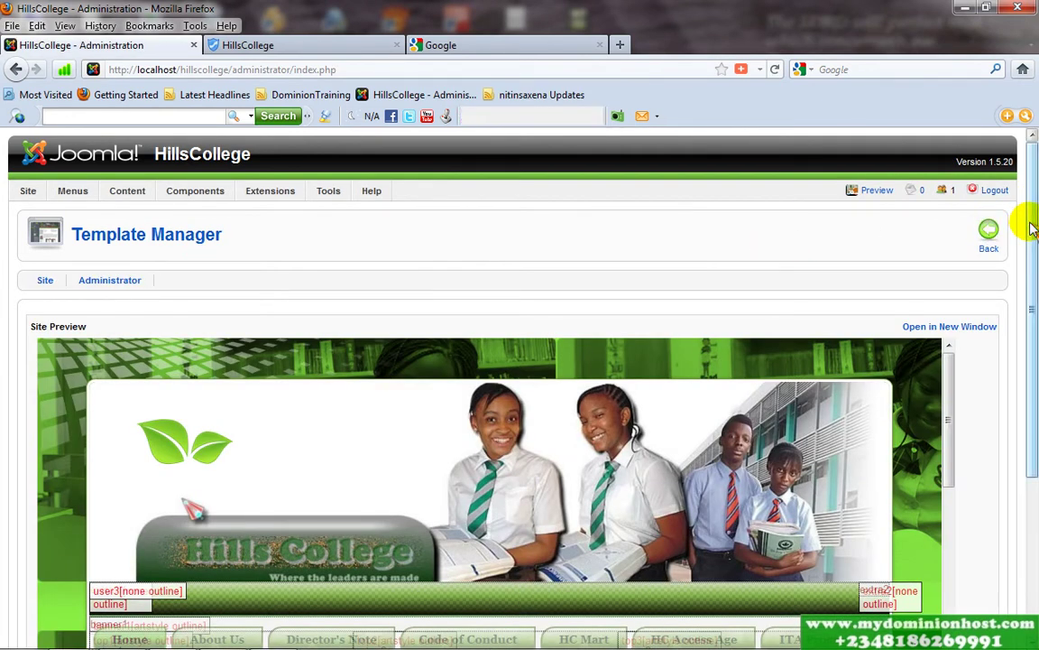
left_click_drag(1033, 228, 1032, 419)
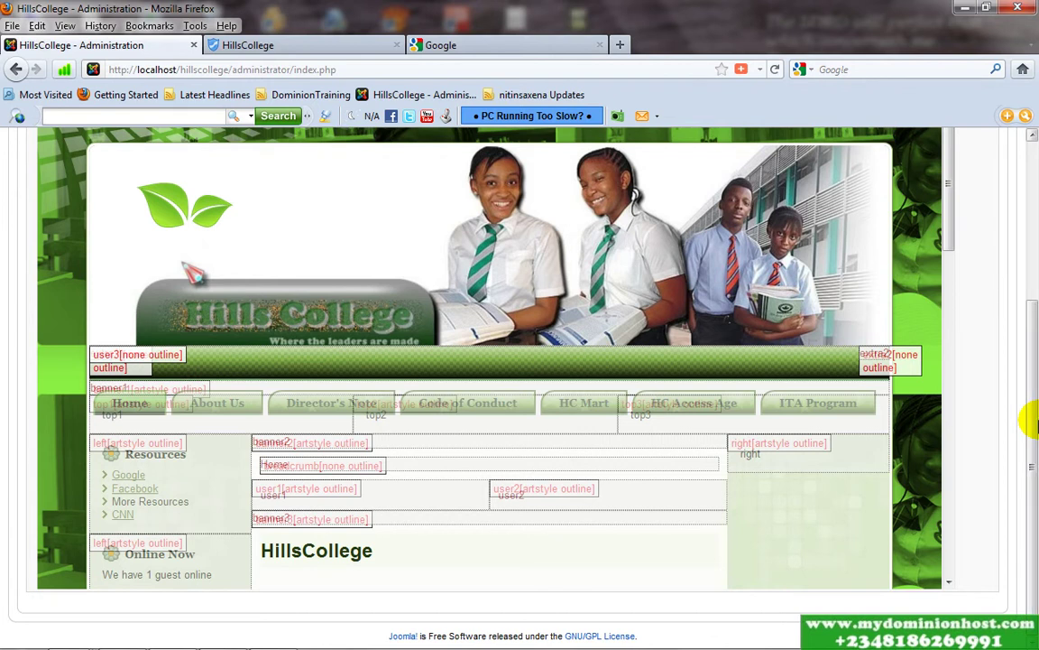
left_click(1034, 334)
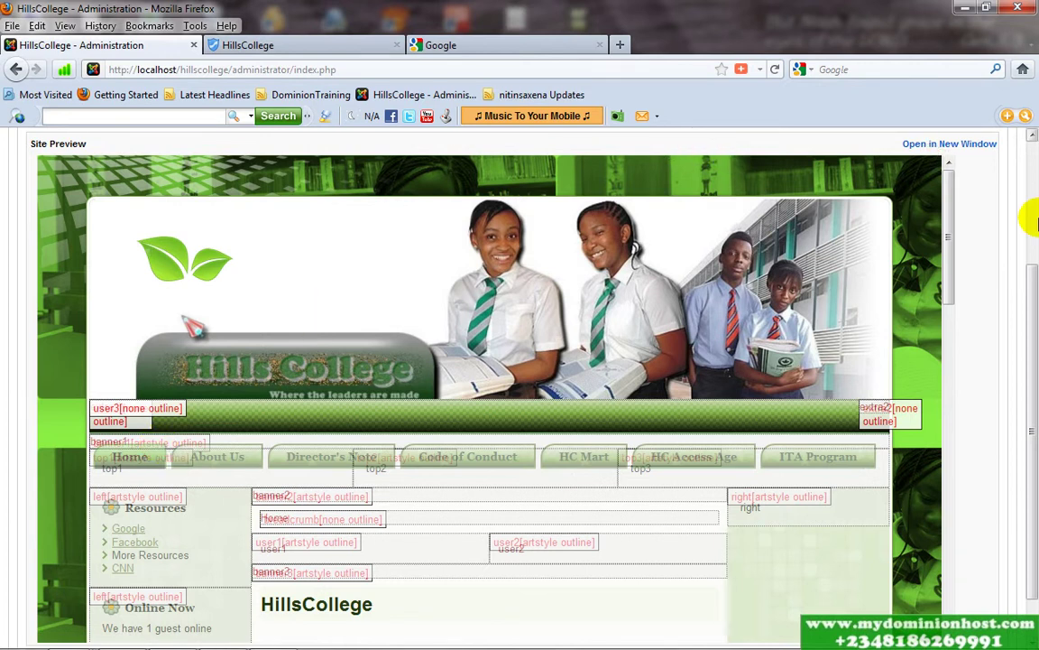
- Install the mod_tpslideshow_J15 package from the Modules folder of Joomla Project through the Extension Manager
scroll(1031, 353, "up", 4)
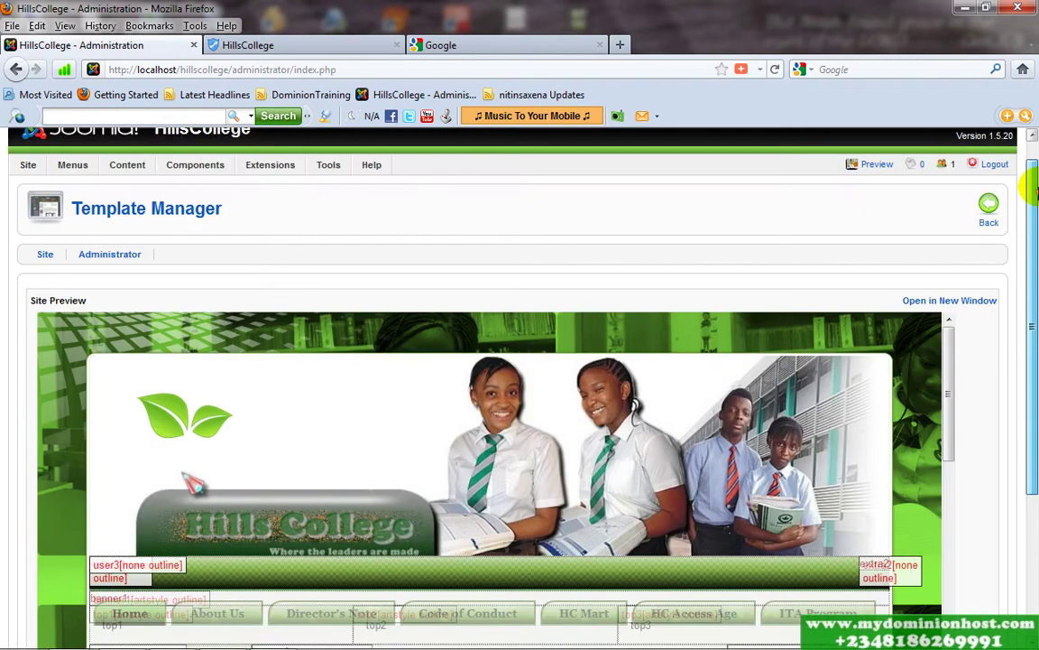
mouse_move(257, 192)
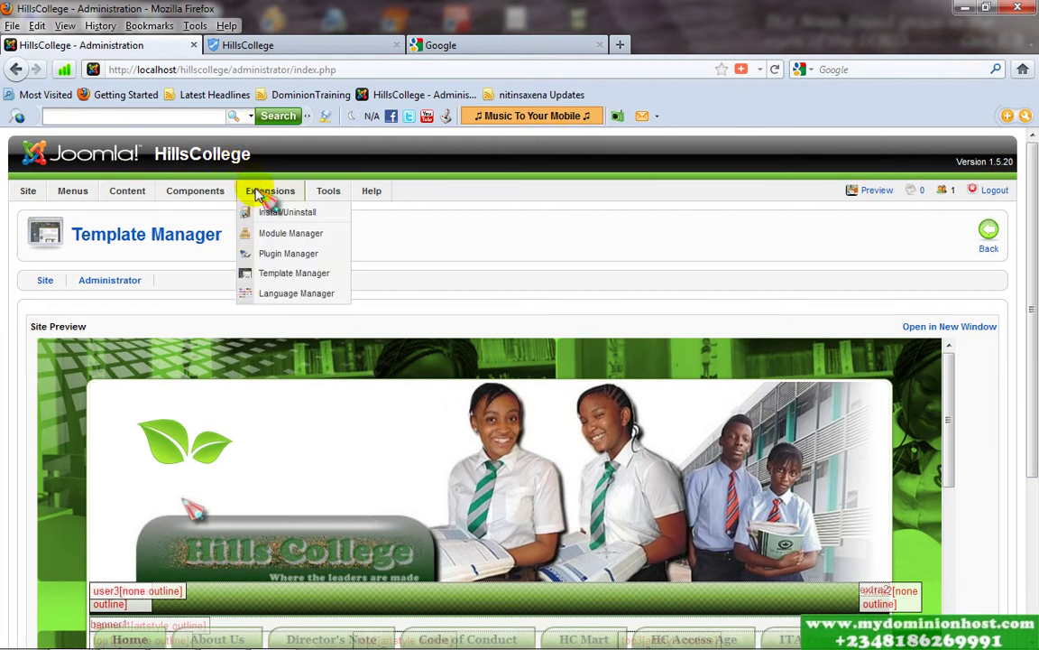
left_click(285, 216)
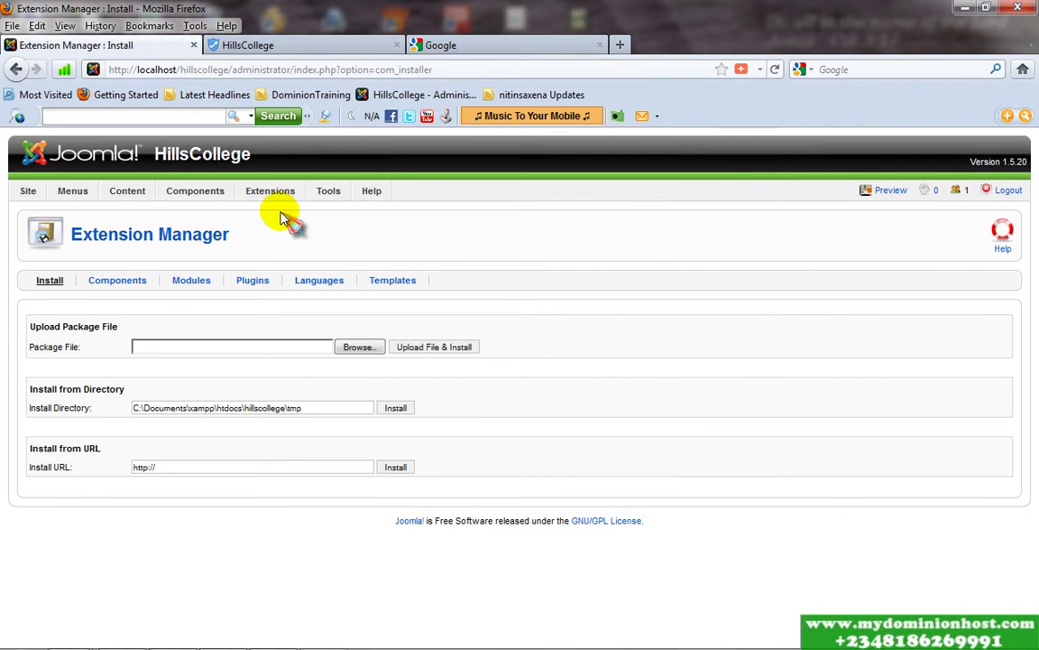
left_click(362, 351)
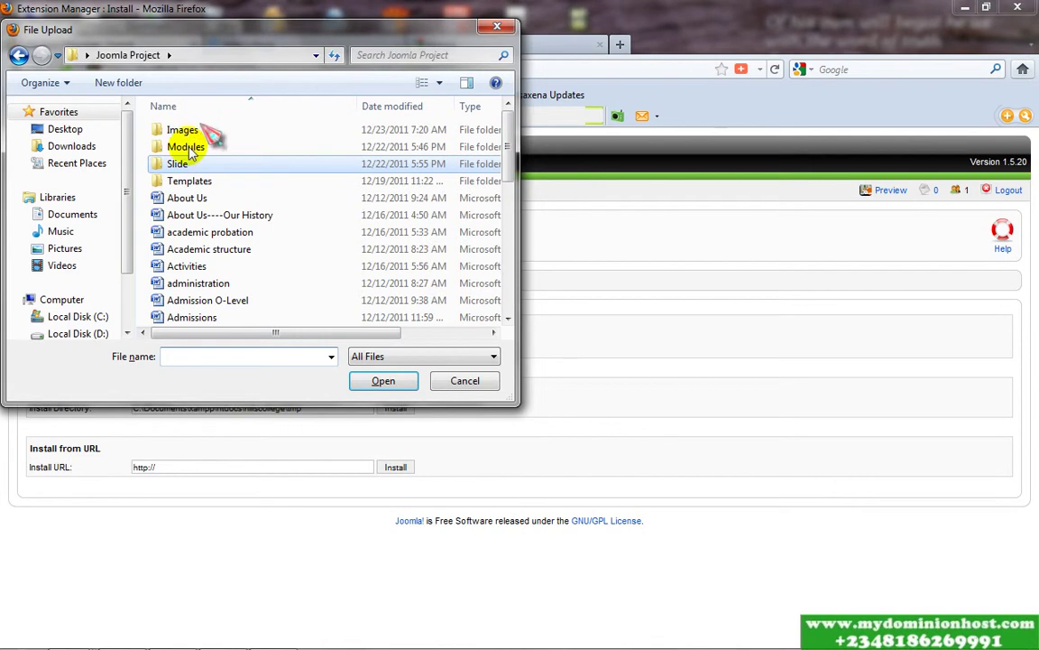
double_click(189, 149)
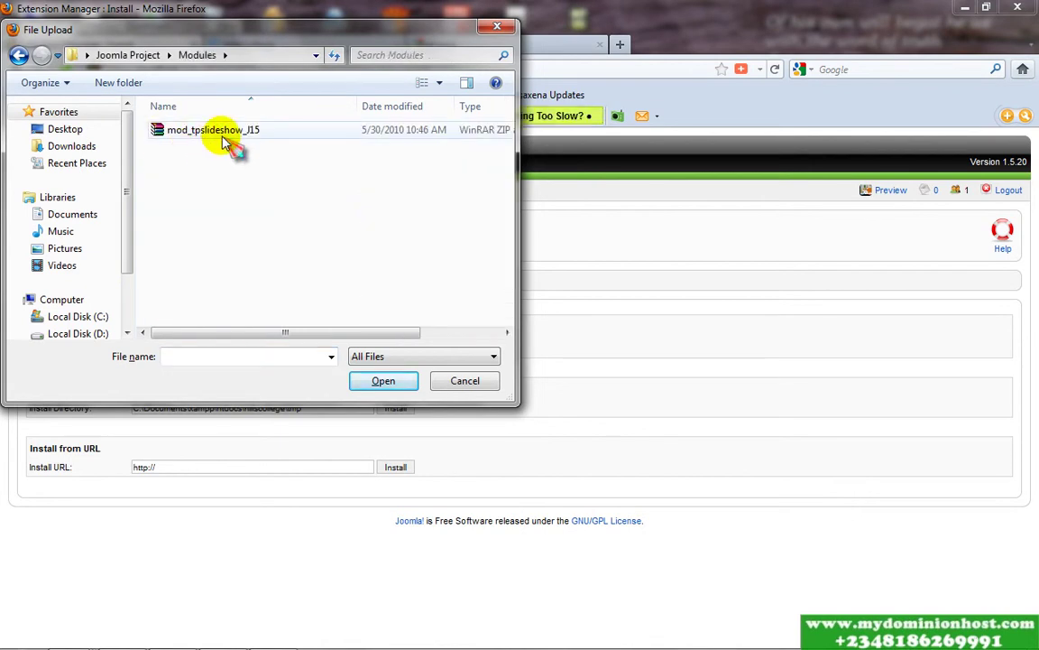
left_click(224, 144)
double_click(224, 144)
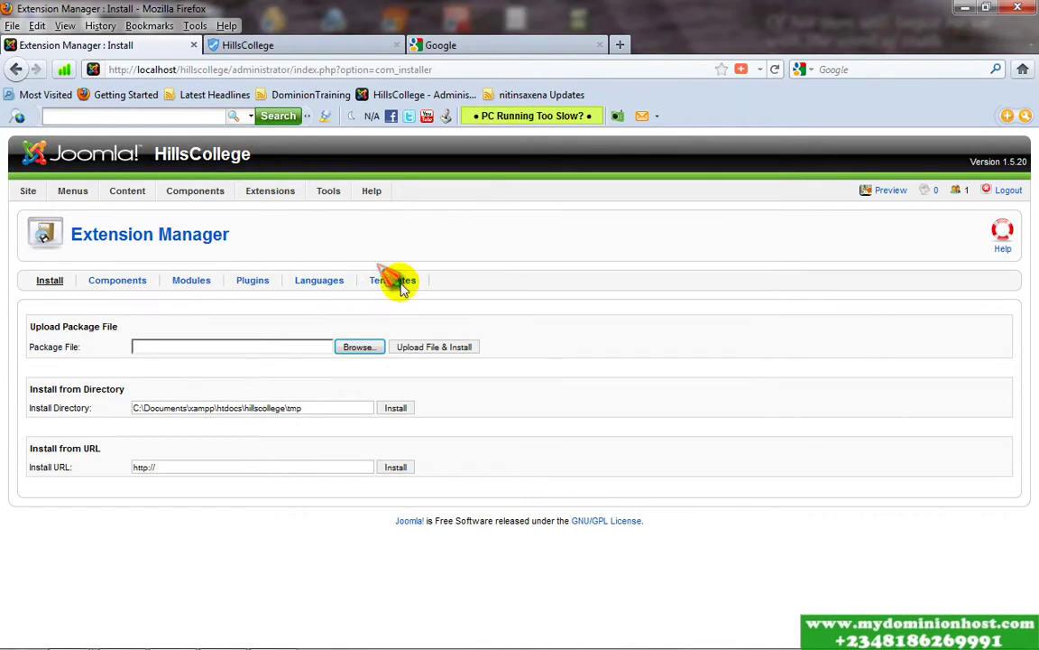
left_click(430, 352)
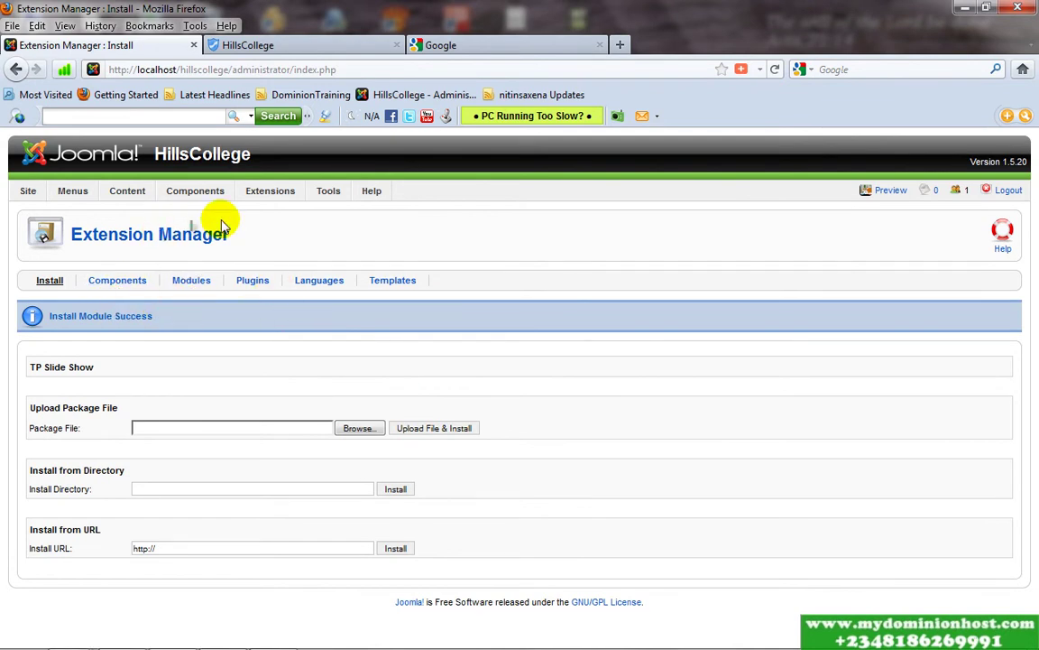
- Configure the TPSlideShow module's details with Show Title set to No, Enabled set to Yes and Position set to banner1
mouse_move(273, 194)
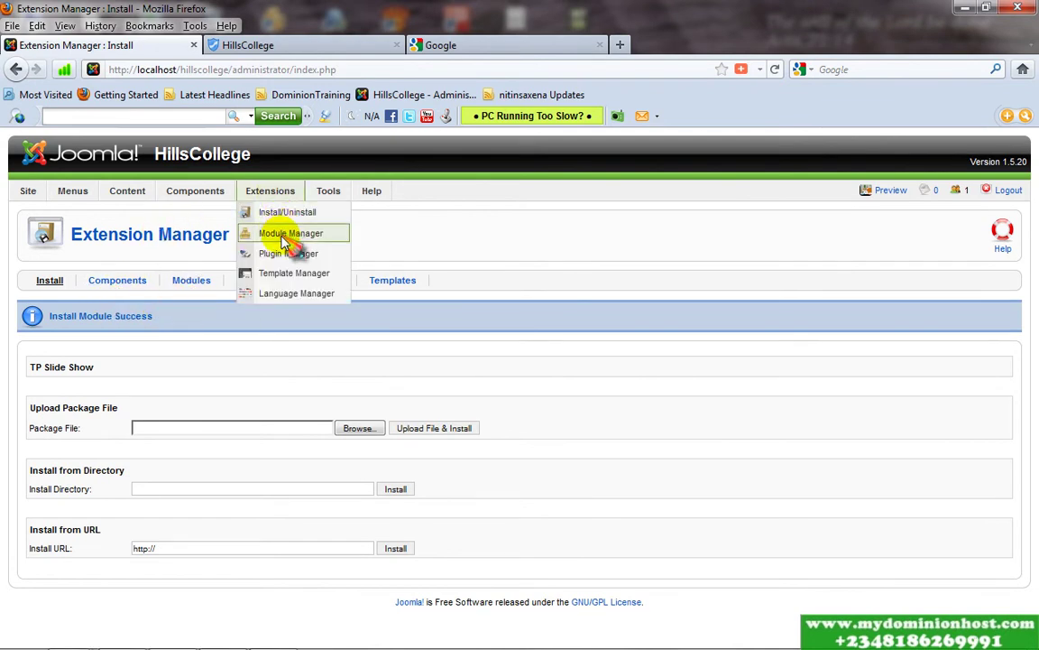
left_click(284, 236)
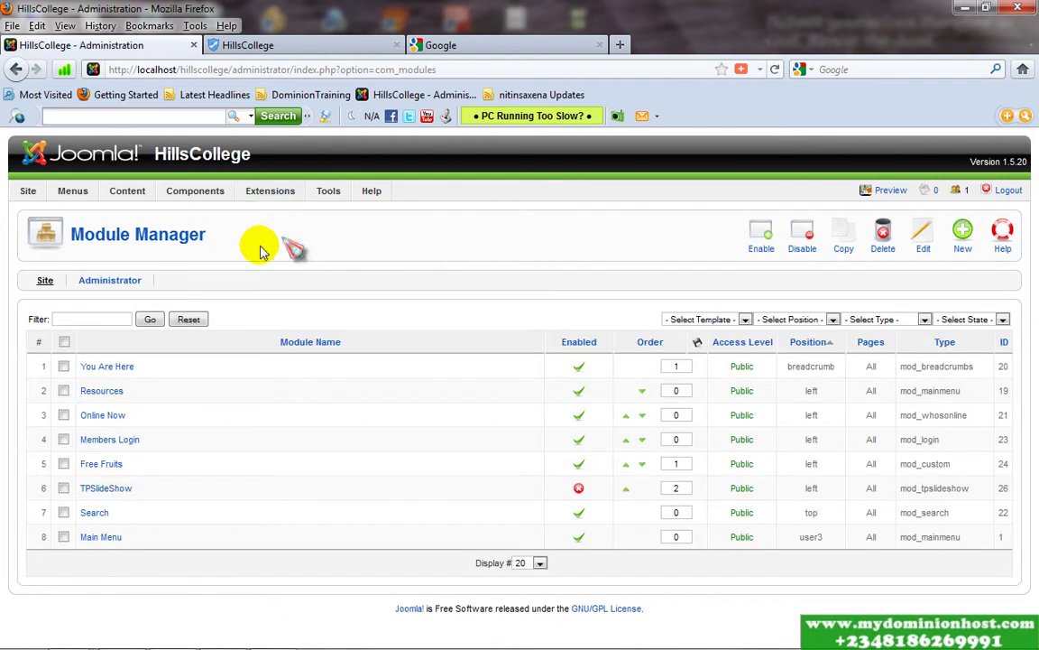
left_click(108, 496)
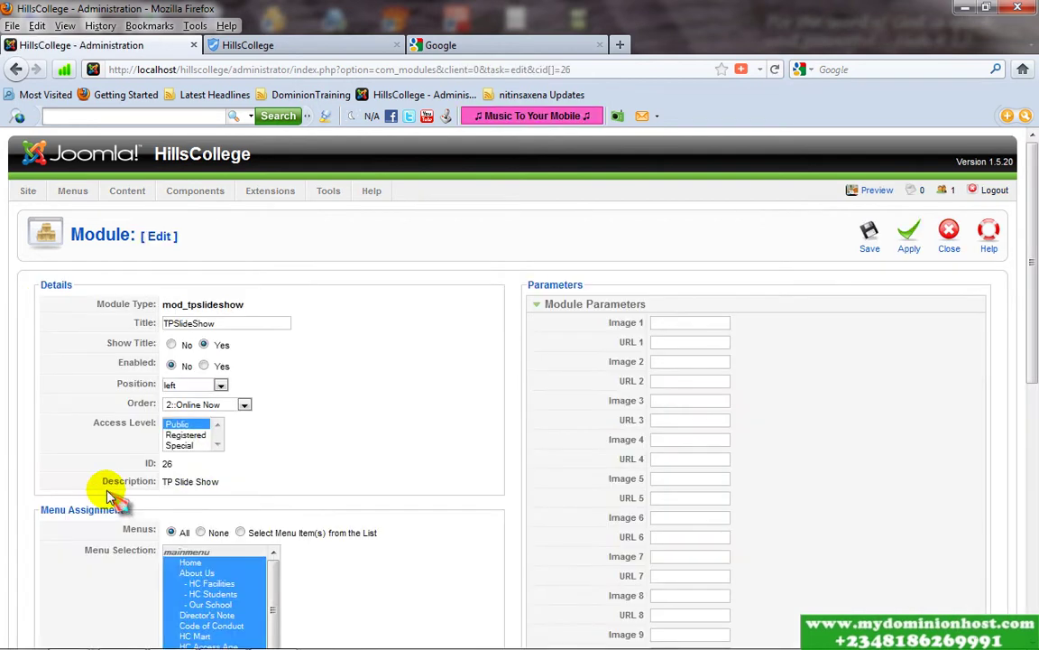
left_click(185, 346)
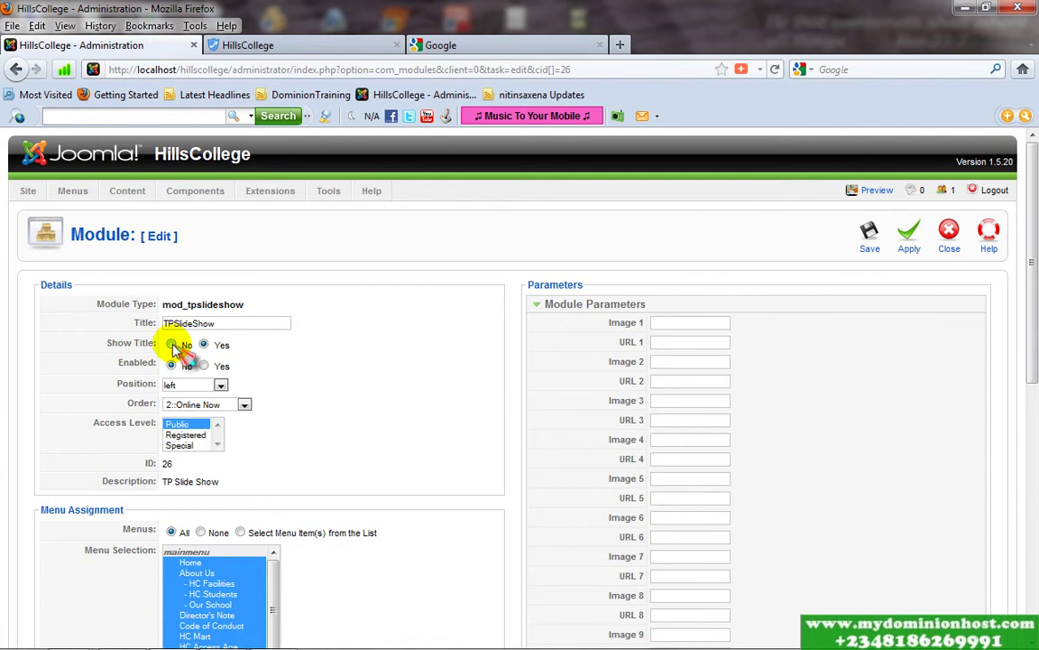
left_click(172, 366)
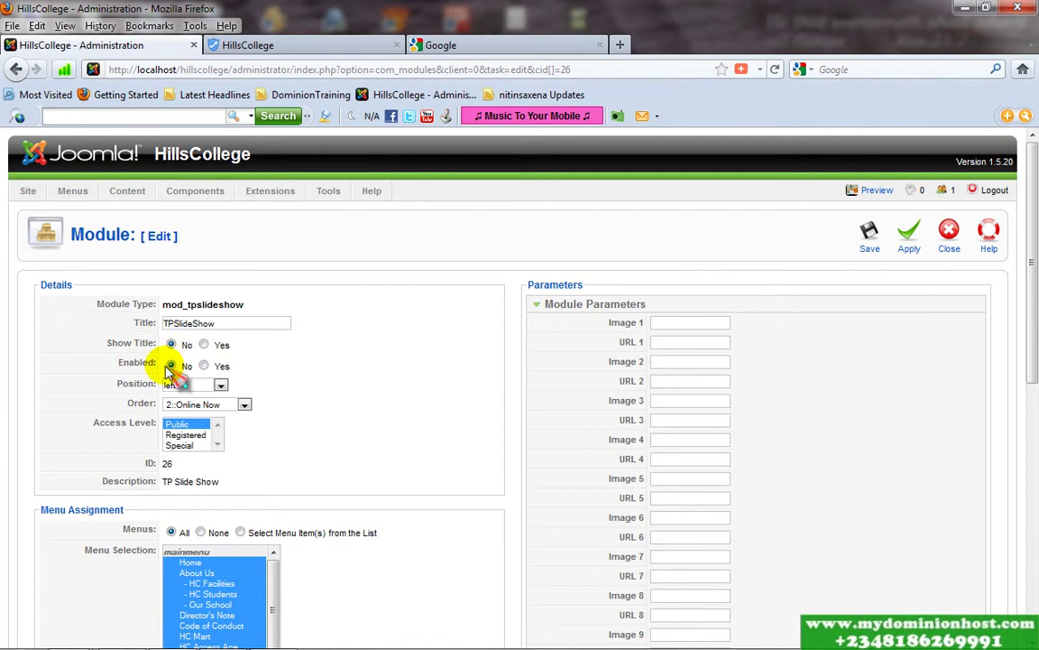
left_click(205, 366)
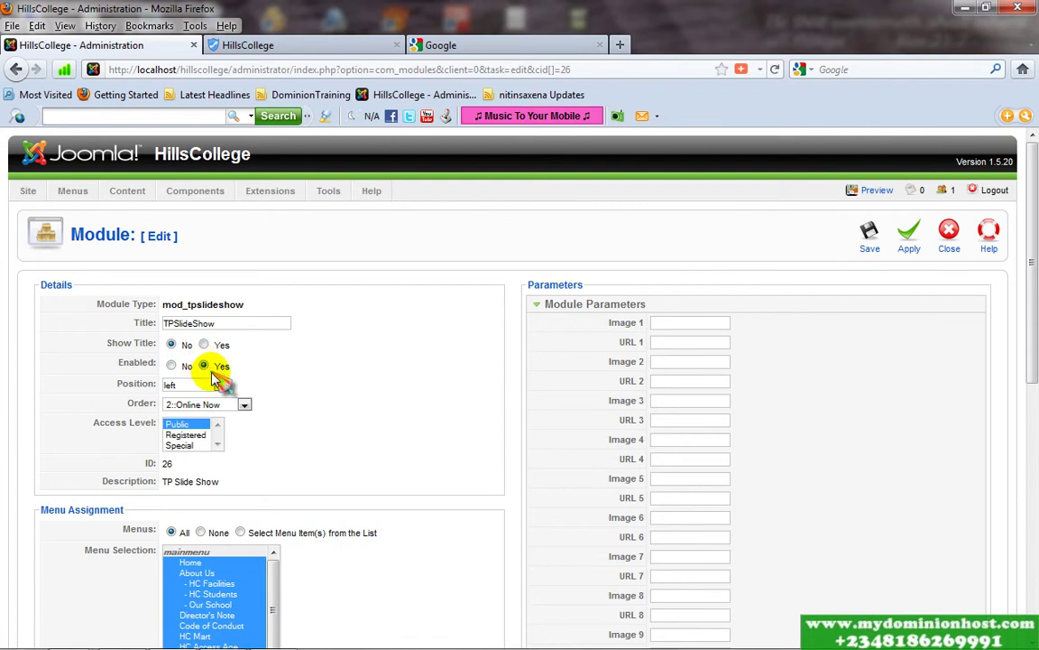
left_click(221, 386)
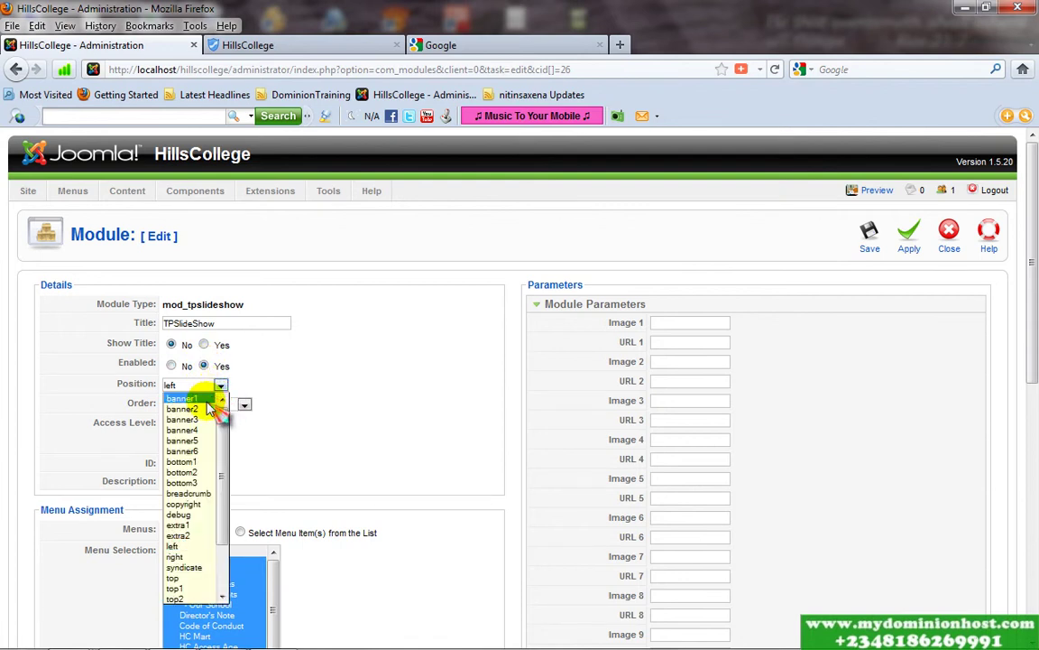
left_click(205, 399)
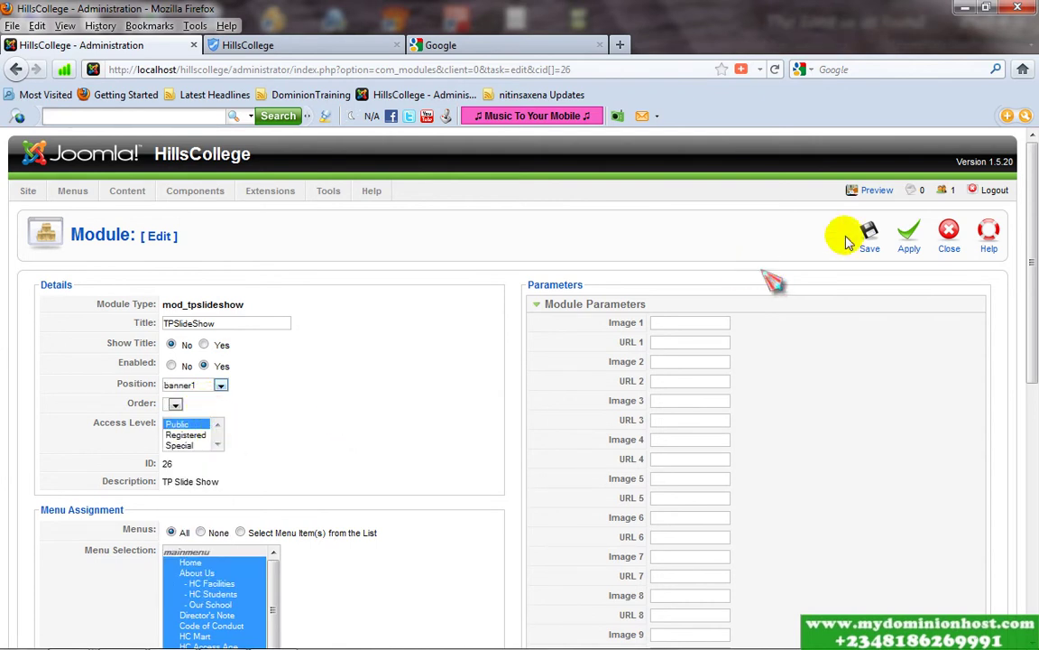
left_click_drag(1030, 254, 1030, 272)
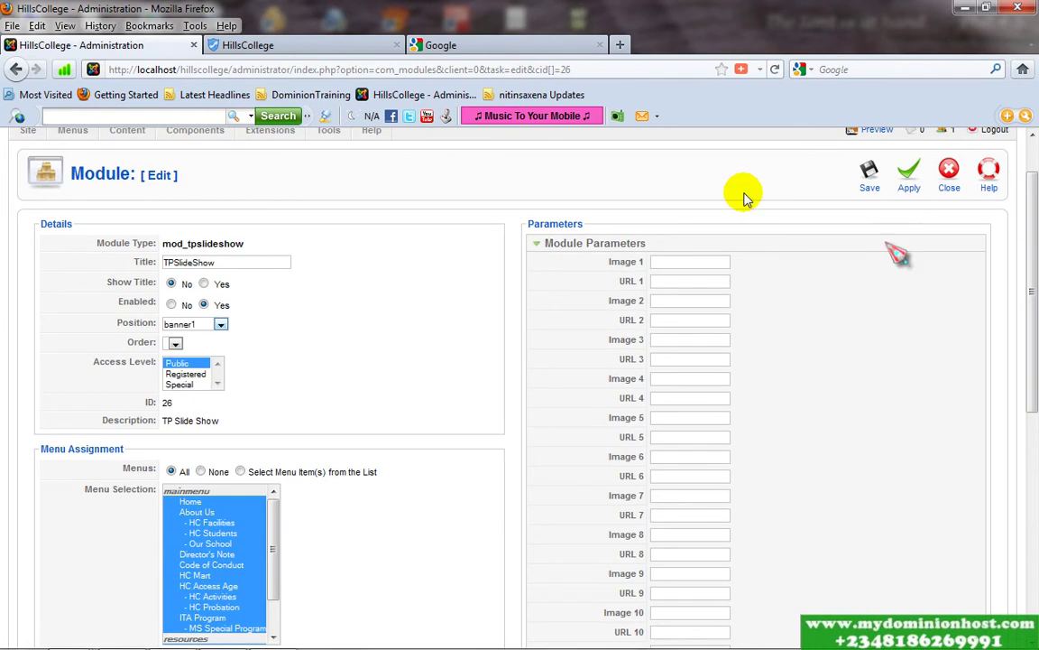